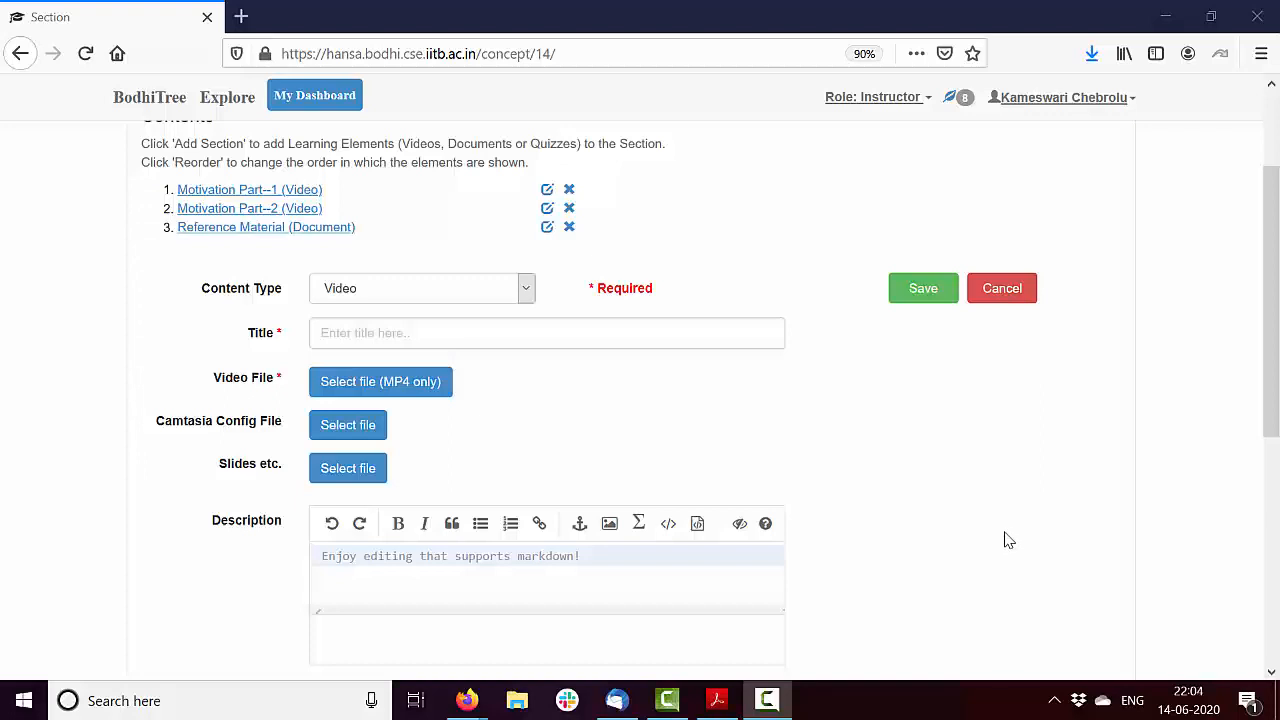
# Set the new content's type to Quiz and enter the title "Practice Problems"
pyautogui.click(921, 534)
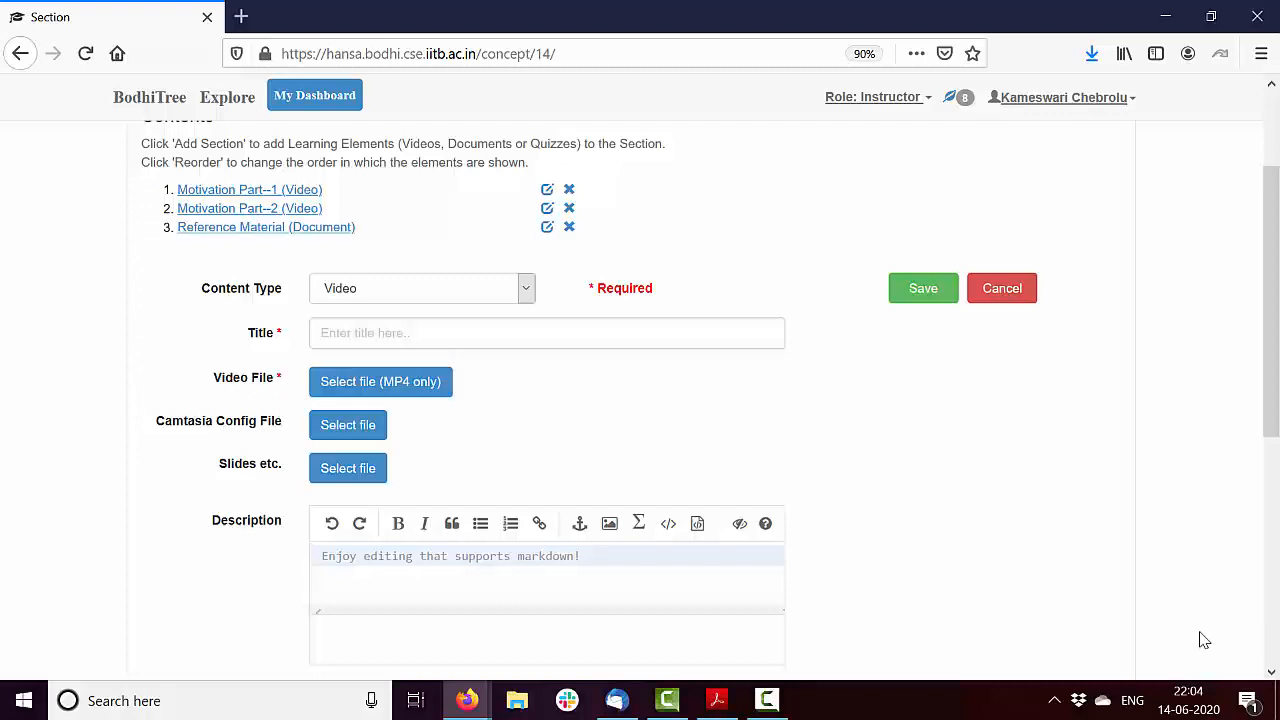
pyautogui.click(445, 296)
pyautogui.click(417, 363)
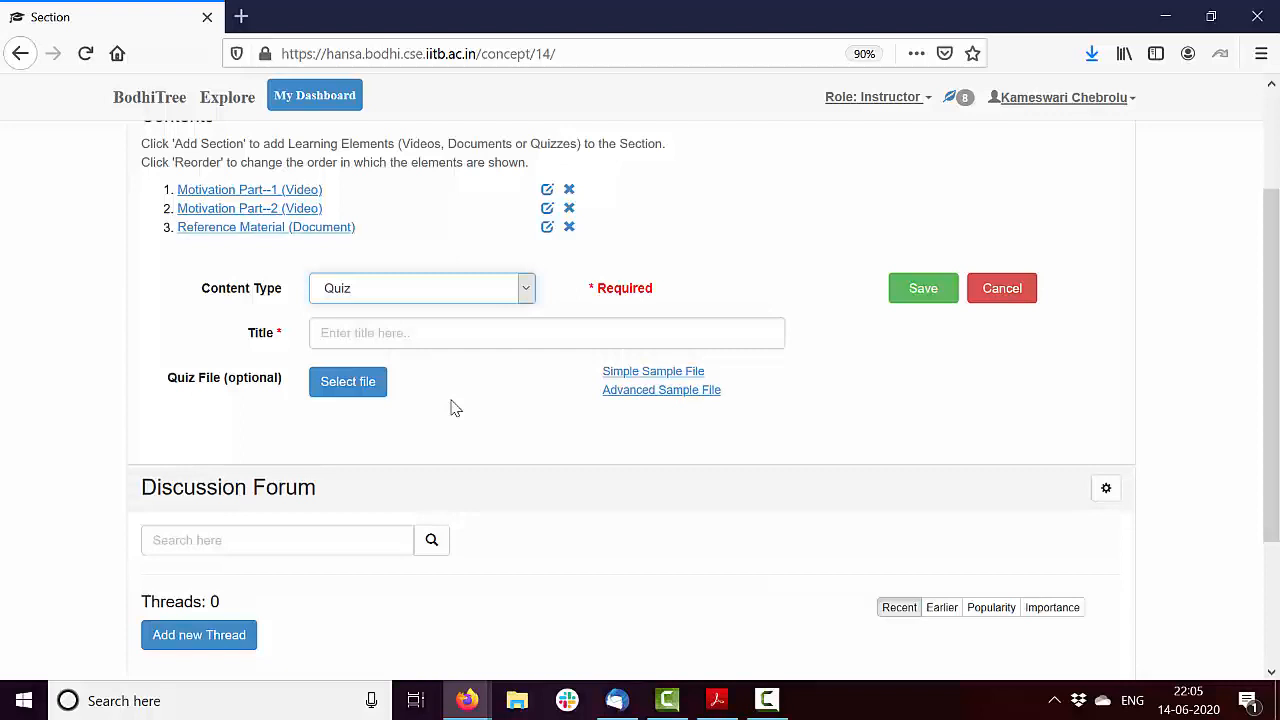
pyautogui.click(372, 328)
pyautogui.write('Practice Problems')
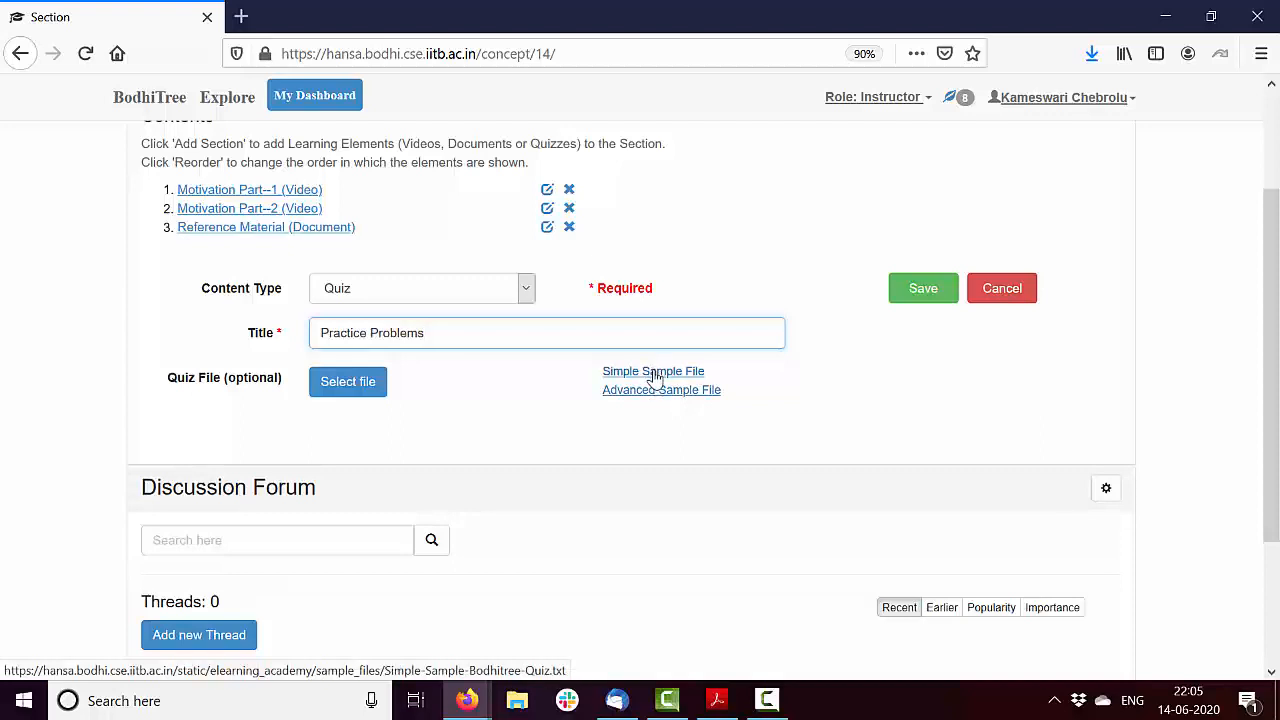
# Open the Simple Sample File in Notepad and examine how the first module's header and title are defined
pyautogui.click(654, 374)
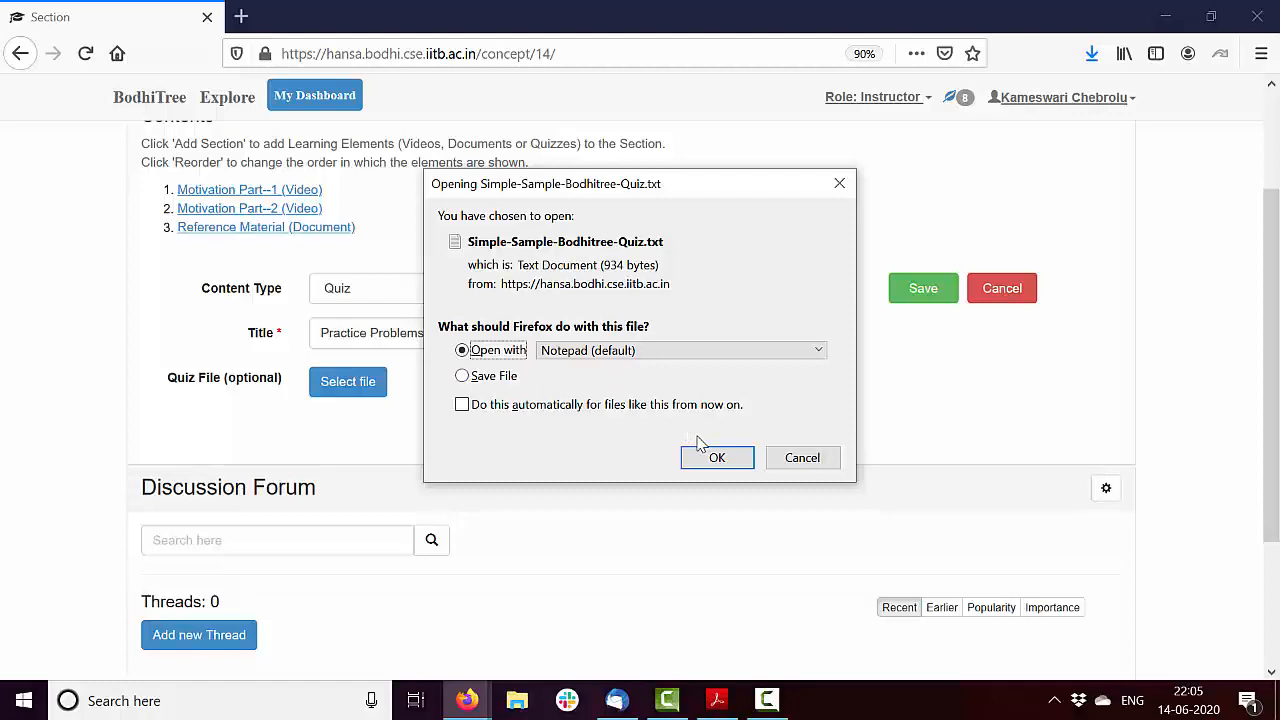
pyautogui.click(716, 462)
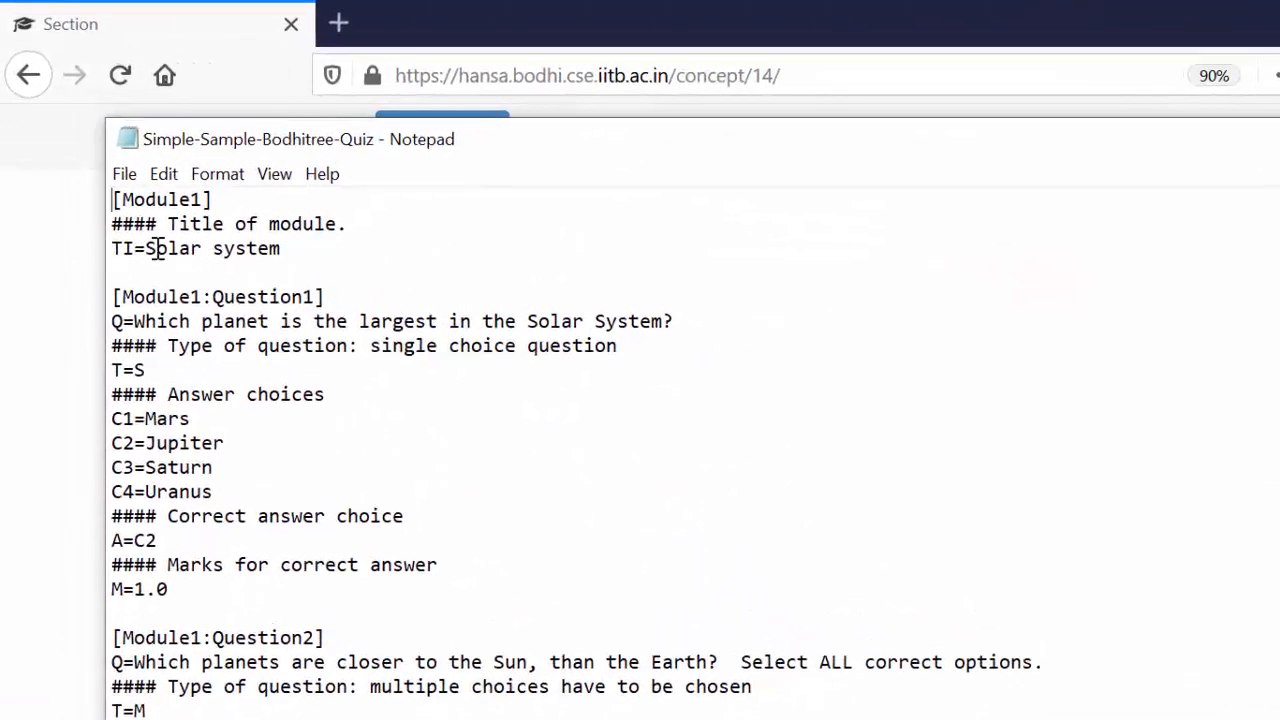
pyautogui.moveTo(110, 202); pyautogui.dragTo(517, 605)
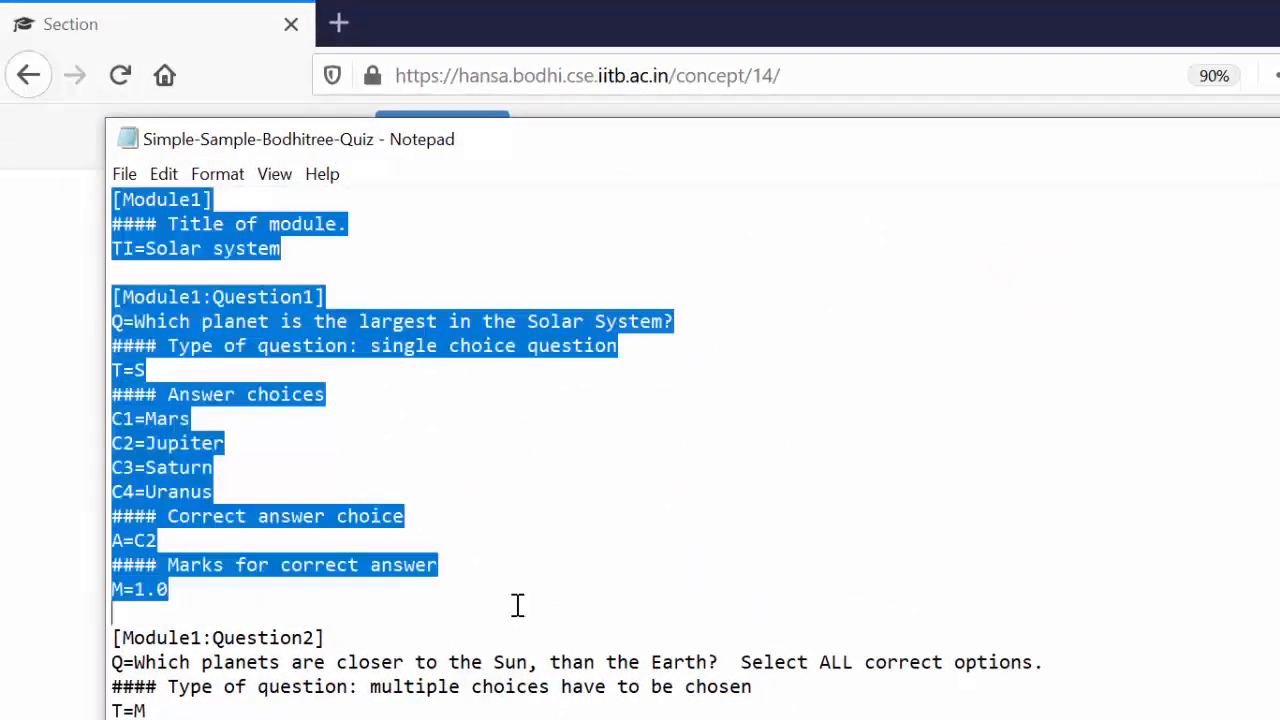
pyautogui.click(517, 605)
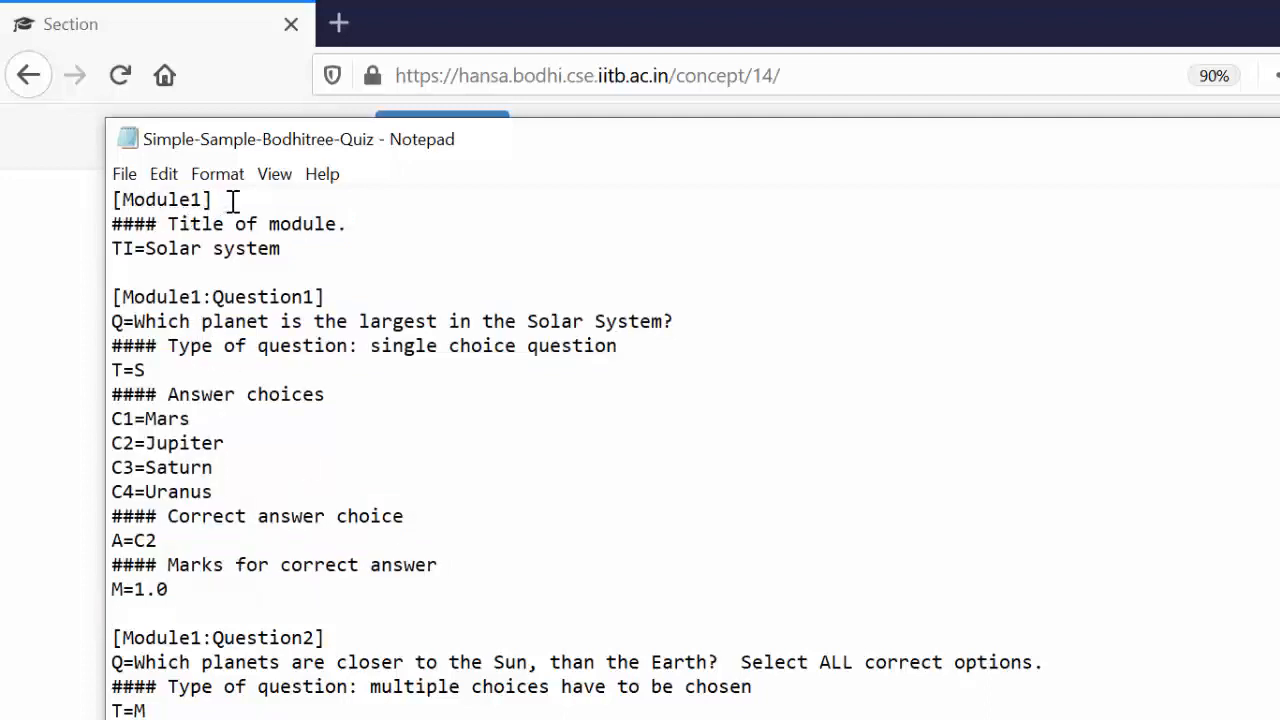
pyautogui.moveTo(231, 200); pyautogui.dragTo(88, 203)
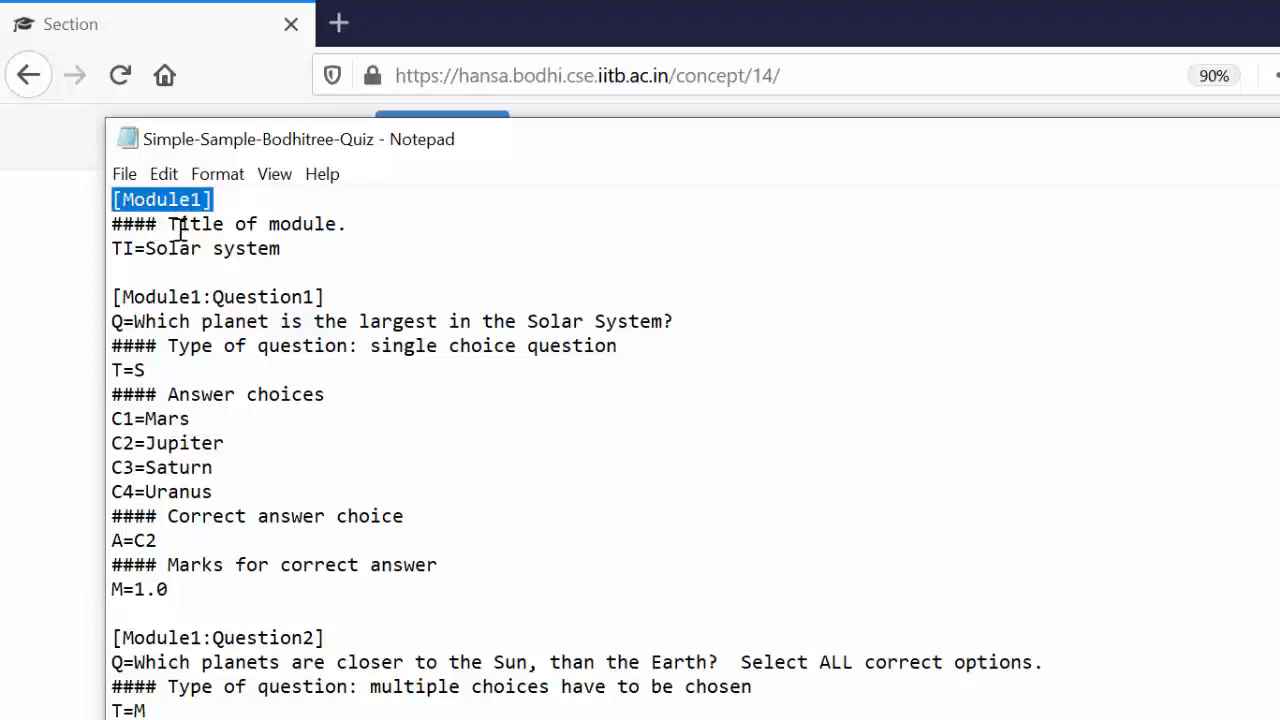
pyautogui.click(114, 249)
pyautogui.moveTo(114, 250); pyautogui.dragTo(317, 257)
pyautogui.click(311, 257)
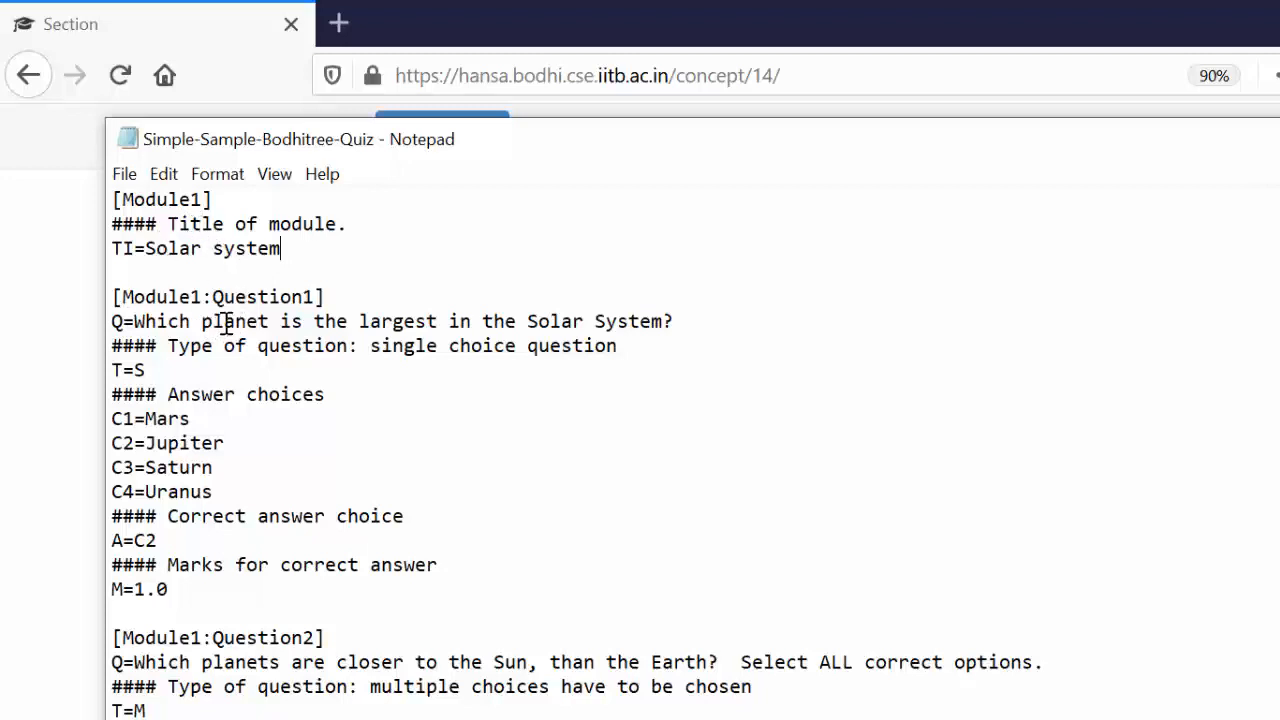
# Examine the Module1 question headings and Question1's text, type, answer choices, correct answer and marks
pyautogui.moveTo(113, 296); pyautogui.dragTo(340, 297)
pyautogui.moveTo(340, 637); pyautogui.dragTo(77, 631)
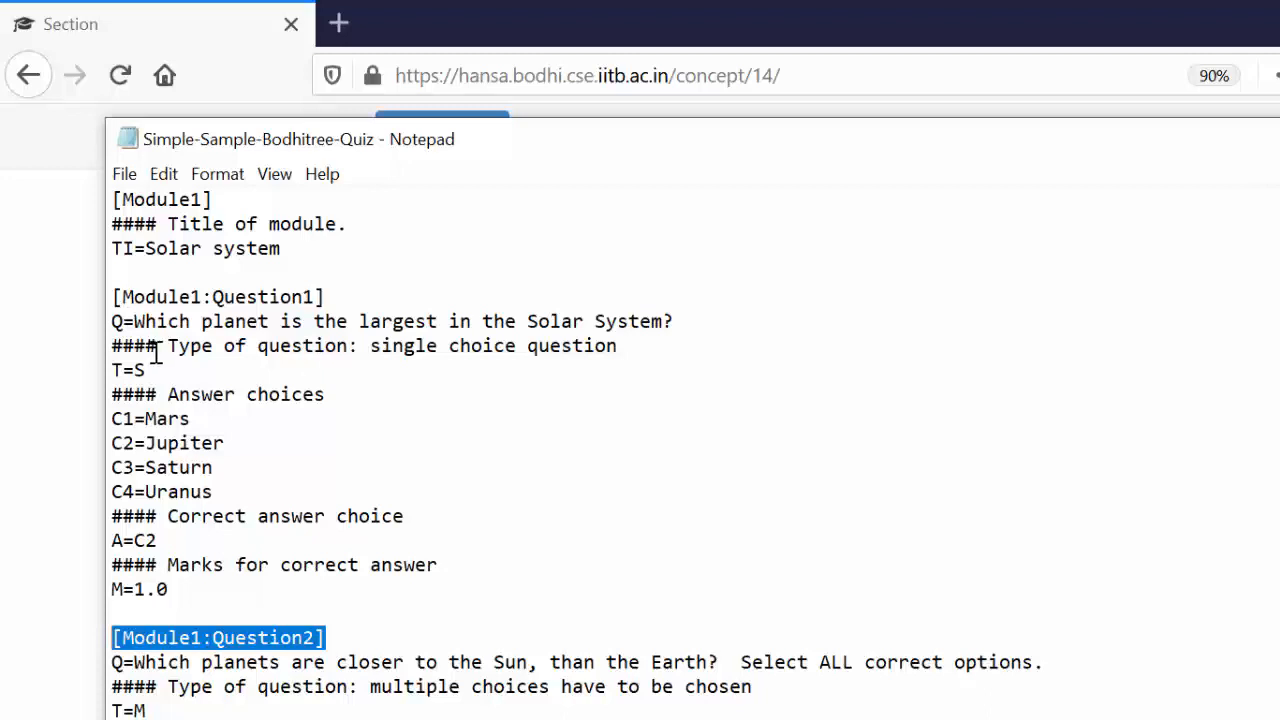
pyautogui.click(136, 326)
pyautogui.moveTo(136, 326); pyautogui.dragTo(191, 326)
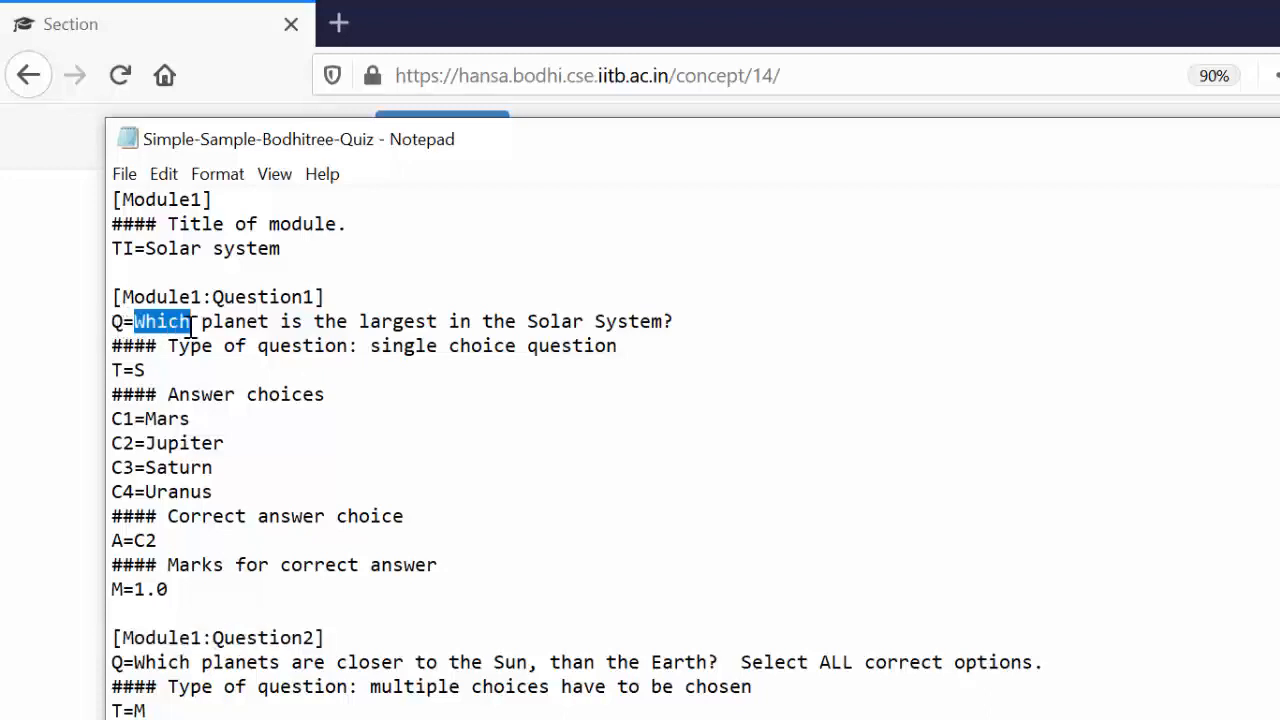
pyautogui.click(262, 336)
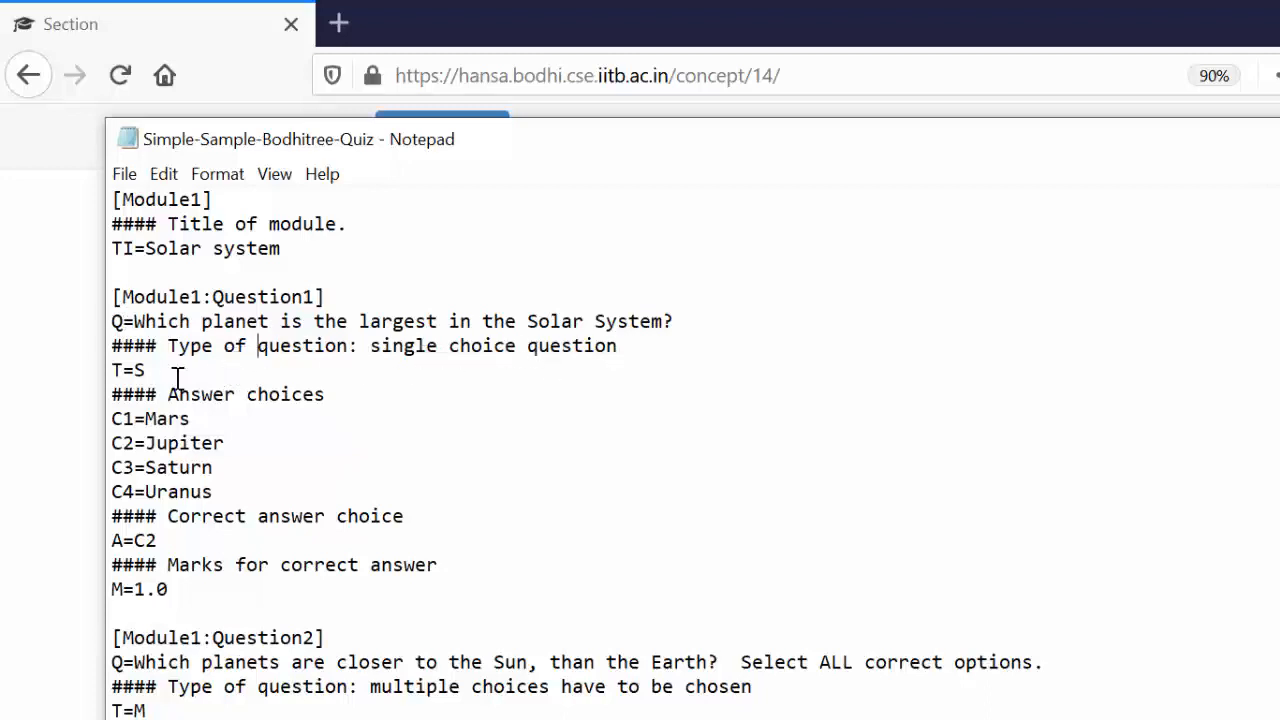
pyautogui.moveTo(151, 371); pyautogui.dragTo(97, 372)
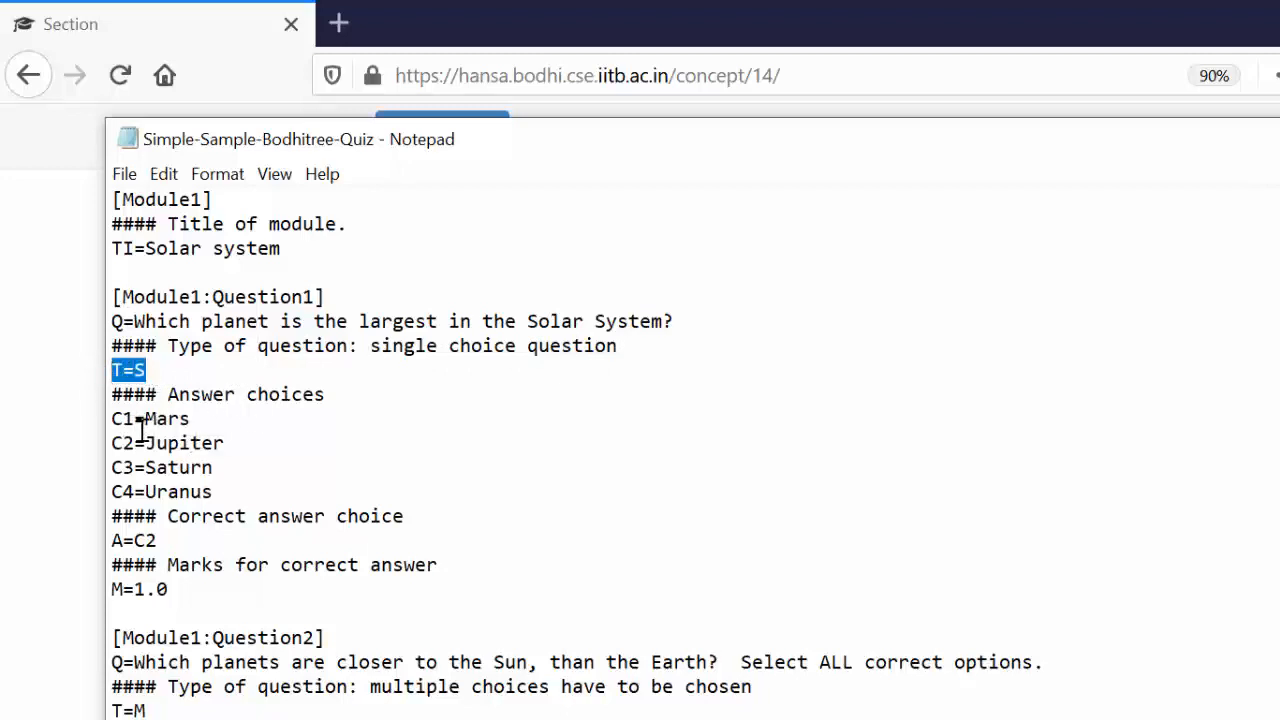
pyautogui.moveTo(114, 419); pyautogui.dragTo(234, 487)
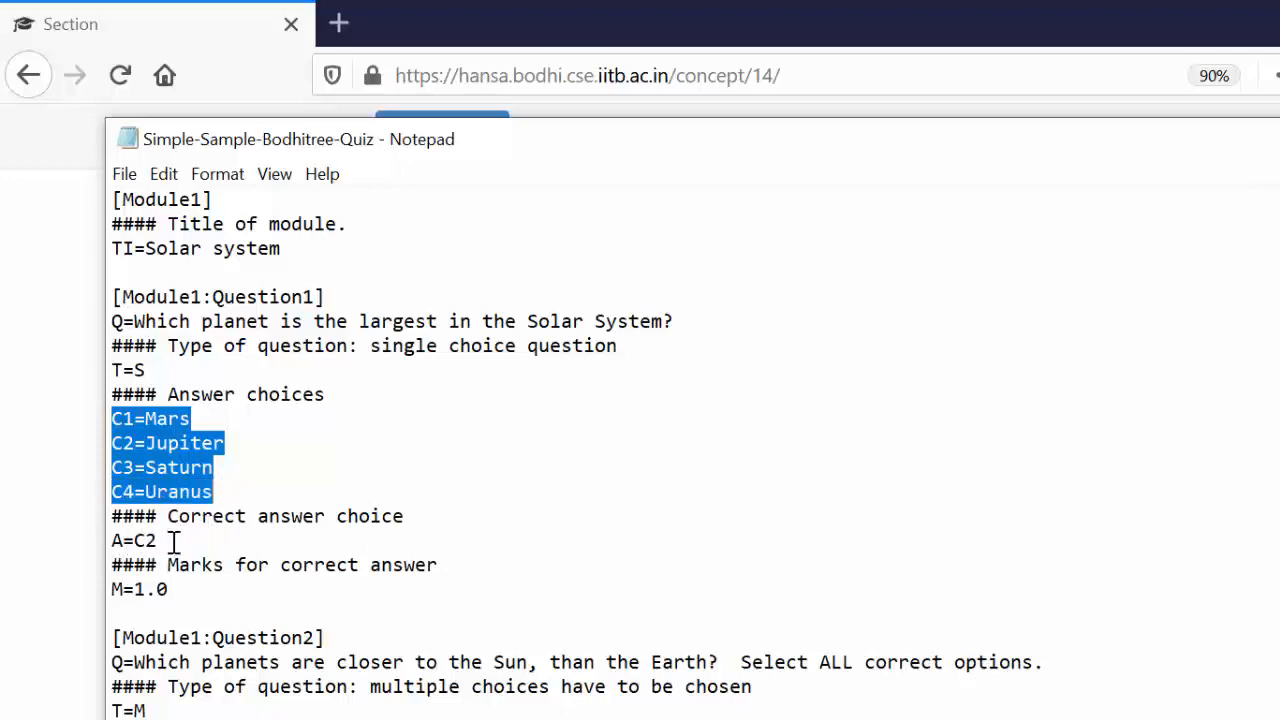
pyautogui.click(185, 597)
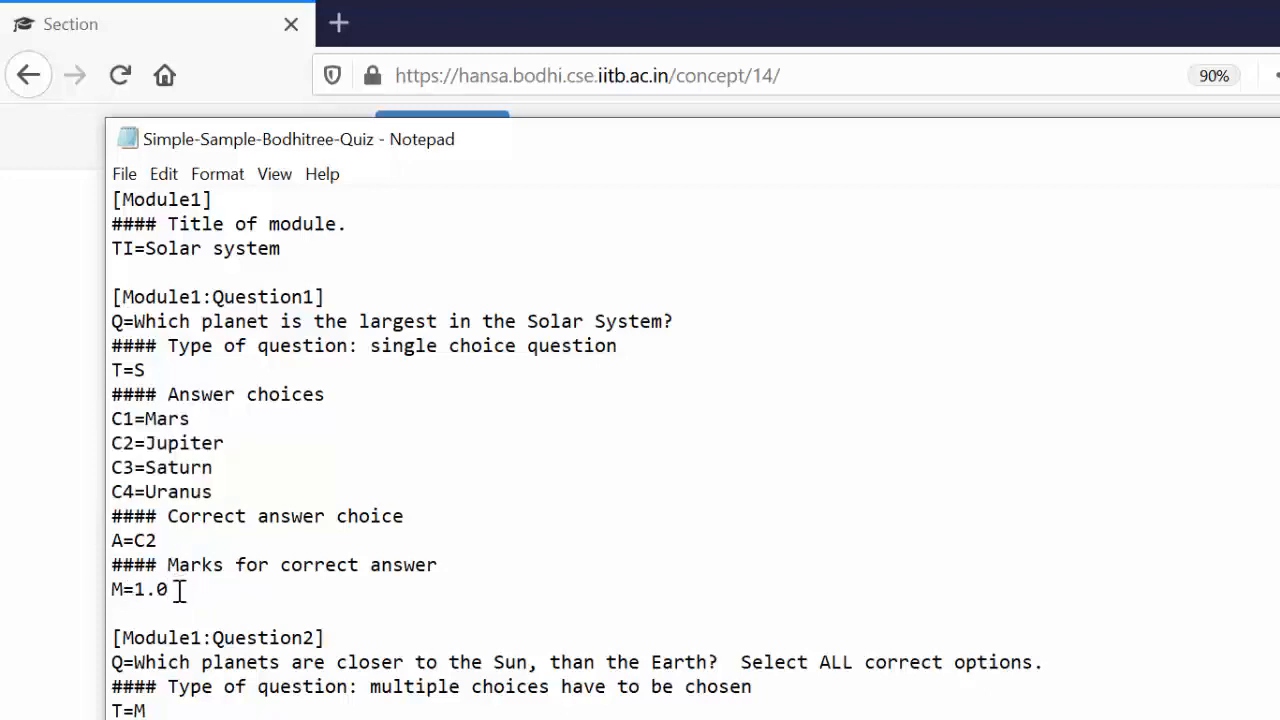
pyautogui.moveTo(177, 591); pyautogui.dragTo(111, 197)
pyautogui.click(410, 442)
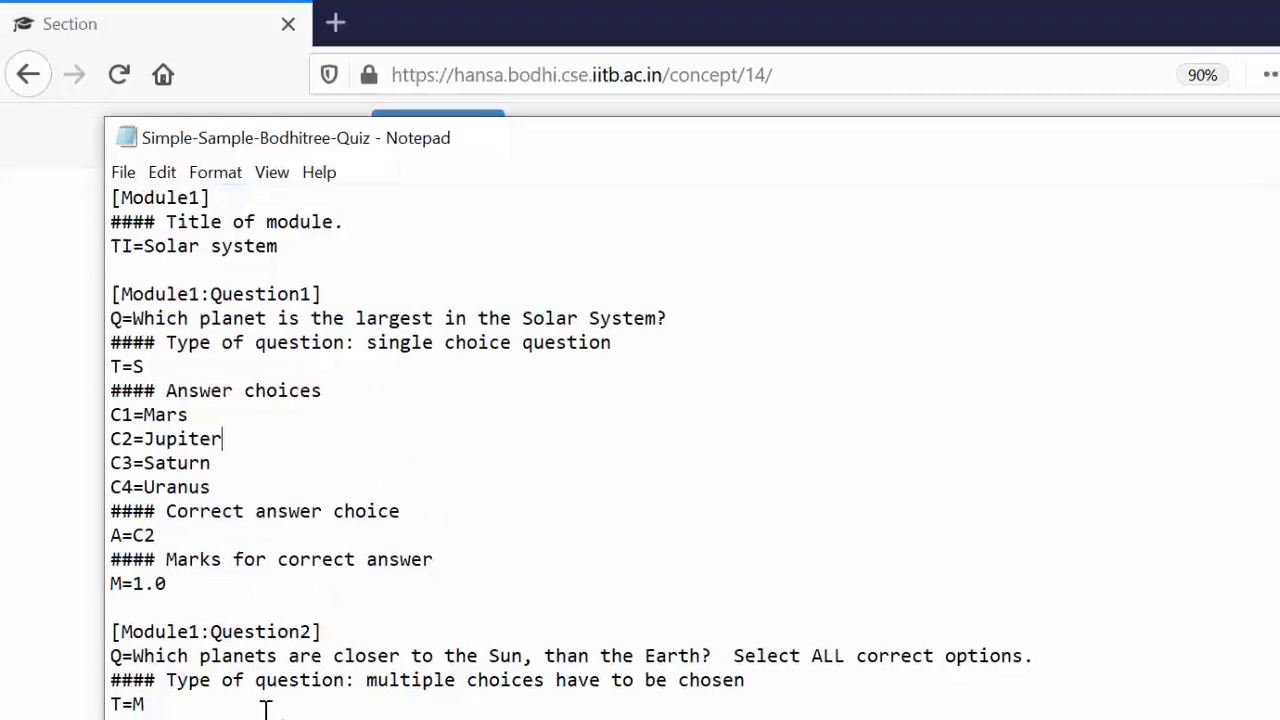
# Examine how the multiple-choice Question2 defines its type, answer choices and several correct answers
pyautogui.press('Down')
pyautogui.press('Down')
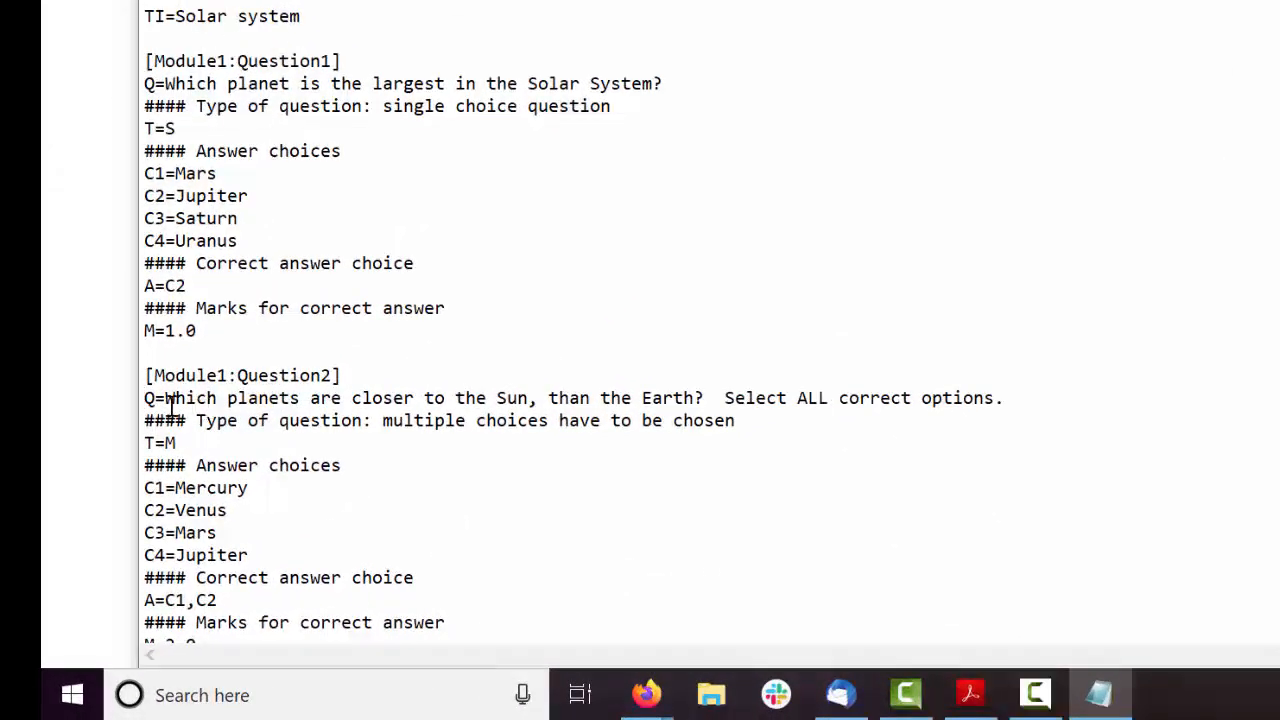
pyautogui.click(469, 488)
pyautogui.moveTo(195, 444); pyautogui.dragTo(117, 446)
pyautogui.click(250, 509)
pyautogui.moveTo(224, 602); pyautogui.dragTo(165, 600)
pyautogui.click(322, 590)
pyautogui.press('Down')
pyautogui.press('Down')
pyautogui.press('Down')
pyautogui.press('Down')
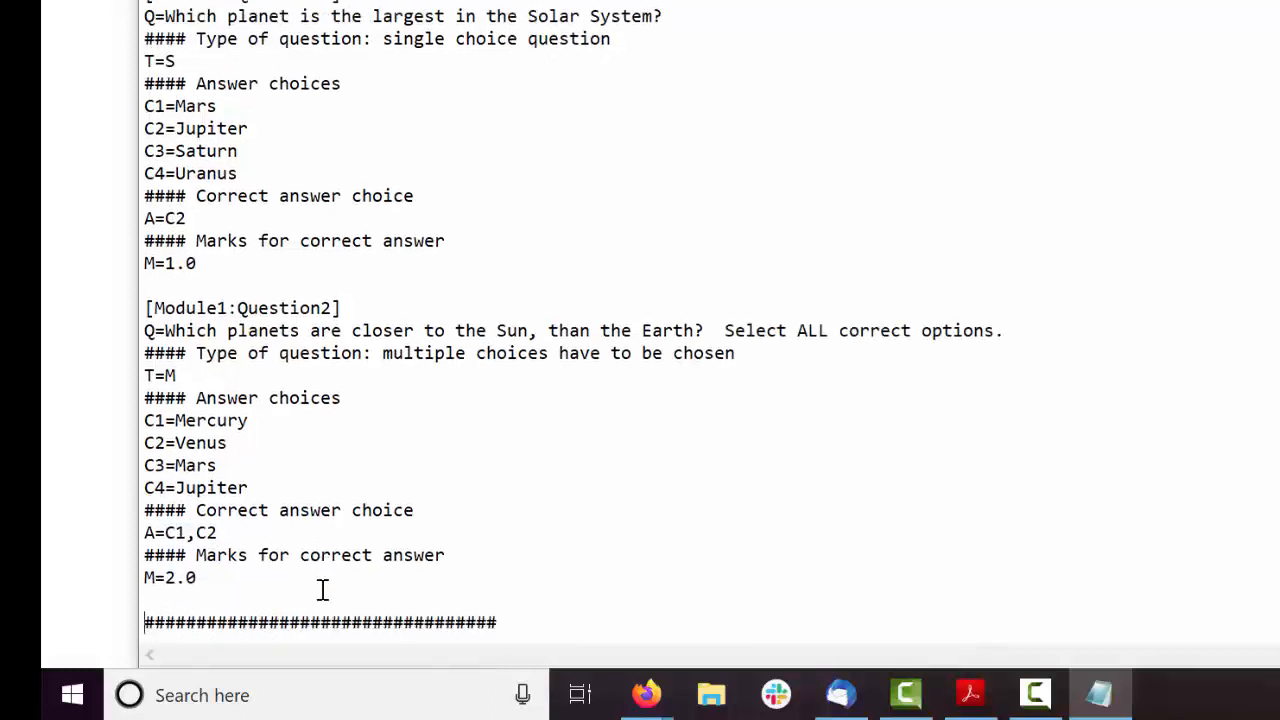
# Examine Module2's fill-in-the-blanks question with its type and possible correct answers, and close the sample file
pyautogui.press('Down')
pyautogui.press('Down')
pyautogui.press('Down')
pyautogui.press('Down')
pyautogui.press('Down')
pyautogui.press('Down')
pyautogui.press('Down')
pyautogui.press('Down')
pyautogui.press('Down')
pyautogui.press('Down')
pyautogui.press('Down')
pyautogui.press('Down')
pyautogui.press('Down')
pyautogui.press('Down')
pyautogui.press('Down')
pyautogui.press('Down')
pyautogui.press('Down')
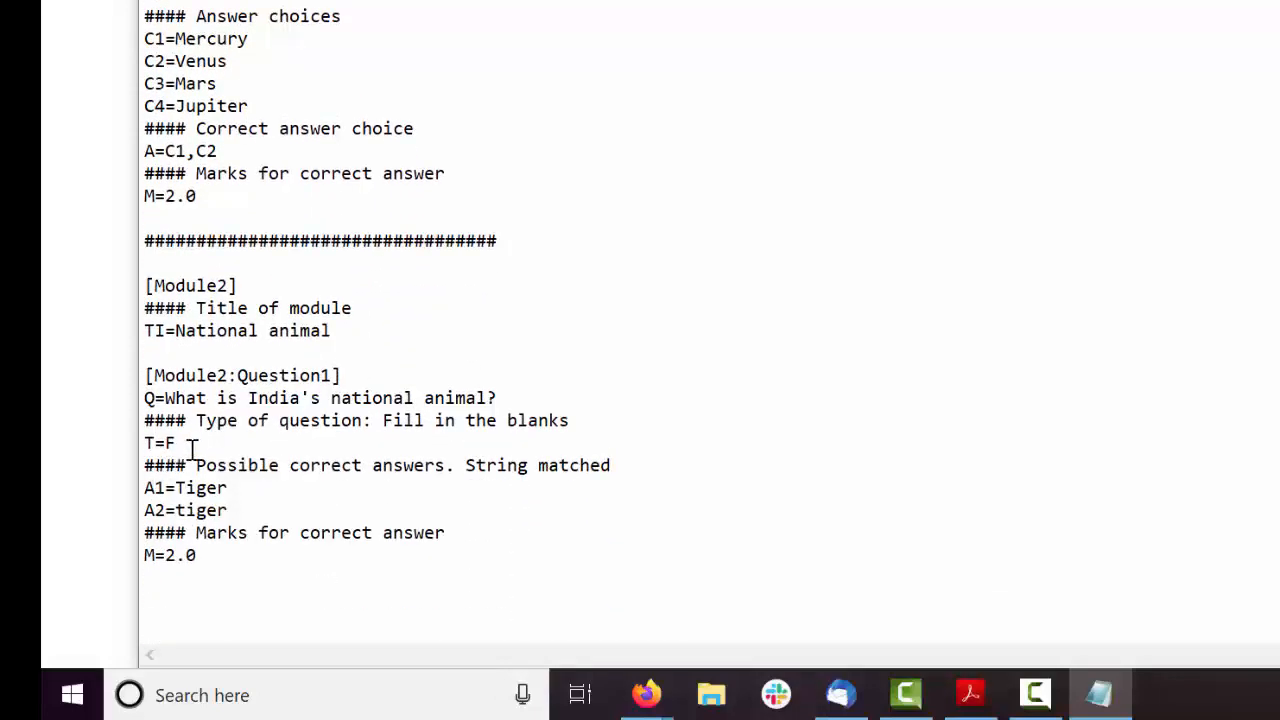
pyautogui.moveTo(182, 446); pyautogui.dragTo(128, 447)
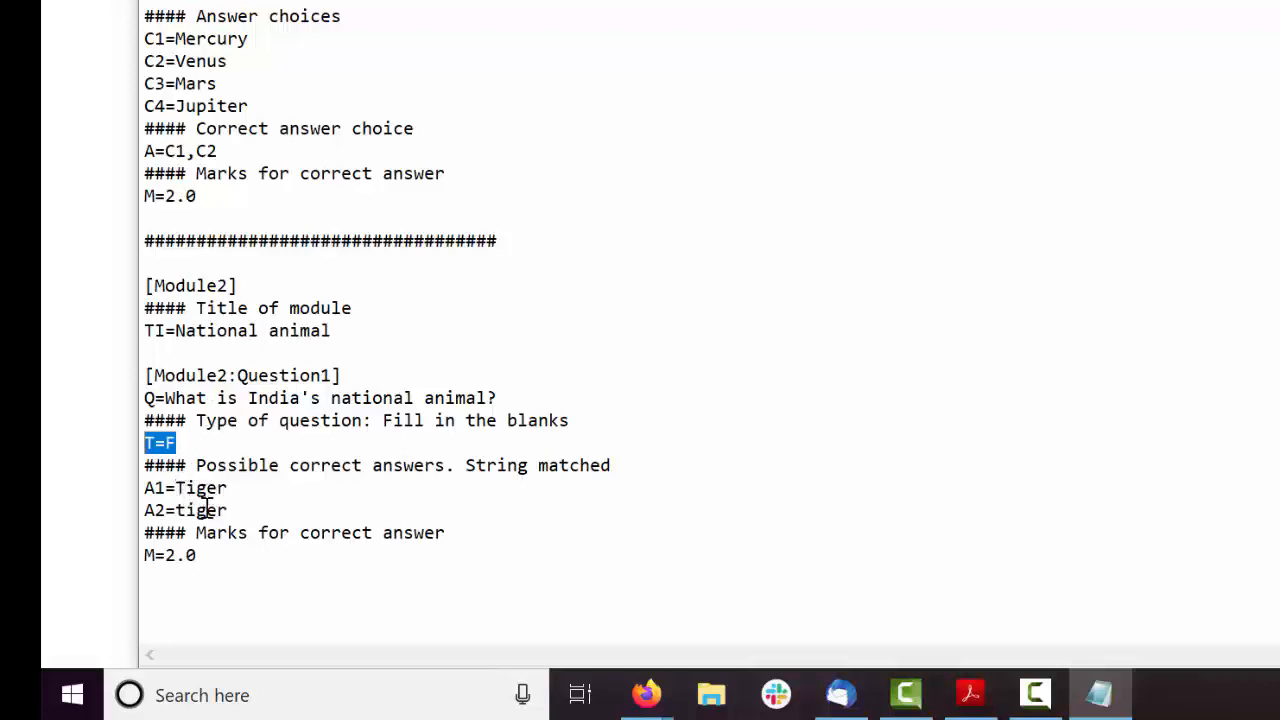
pyautogui.moveTo(254, 510); pyautogui.dragTo(144, 510)
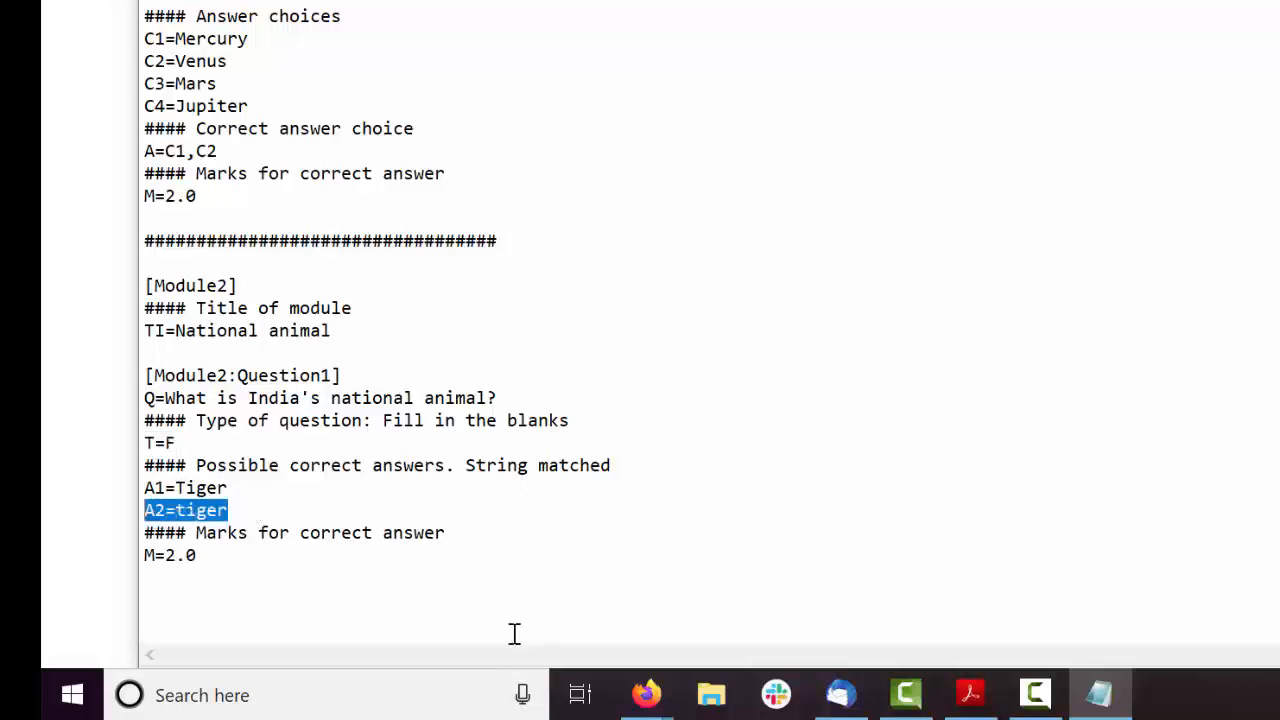
pyautogui.click(446, 613)
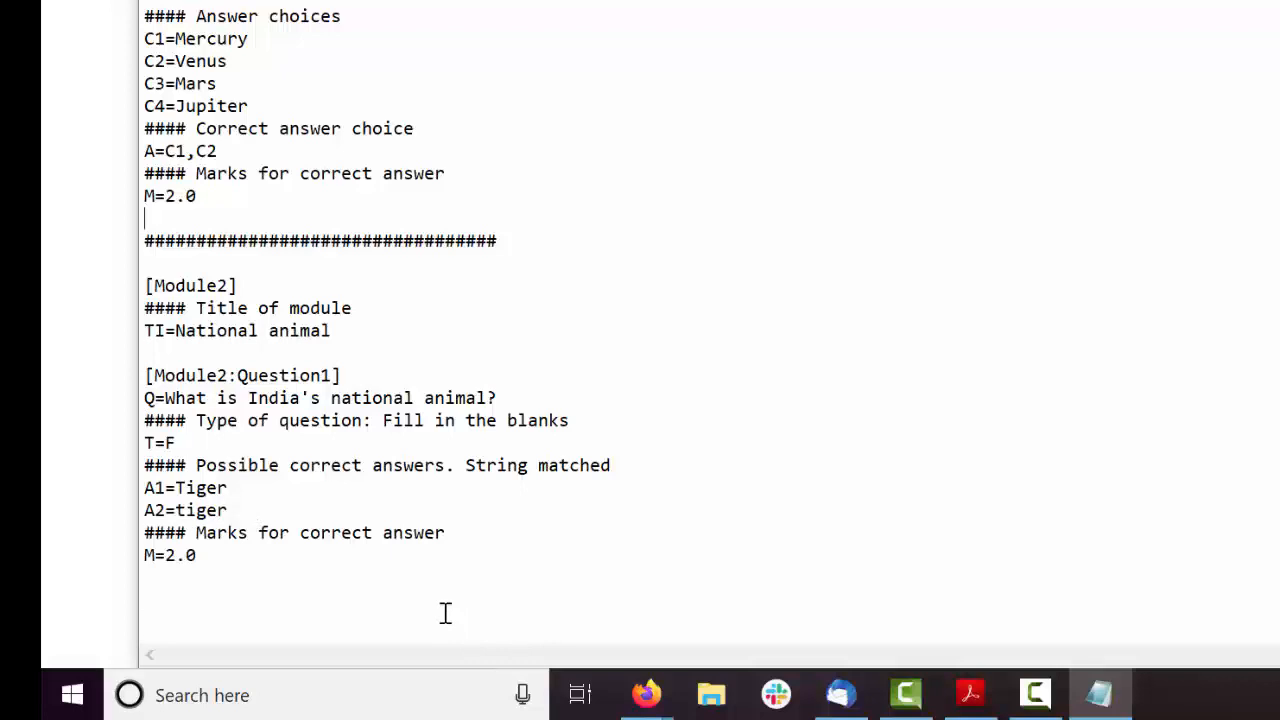
pyautogui.scroll(7, 446, 613)
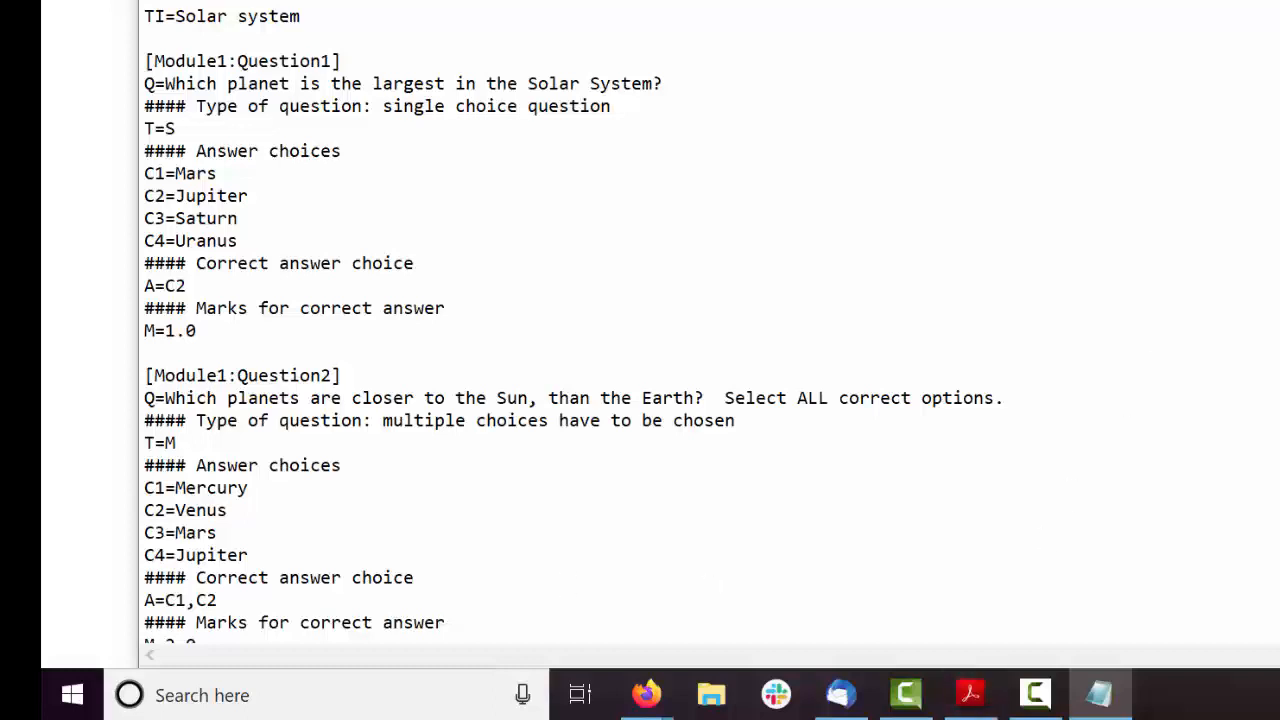
pyautogui.hotkey('alt', 'F4')
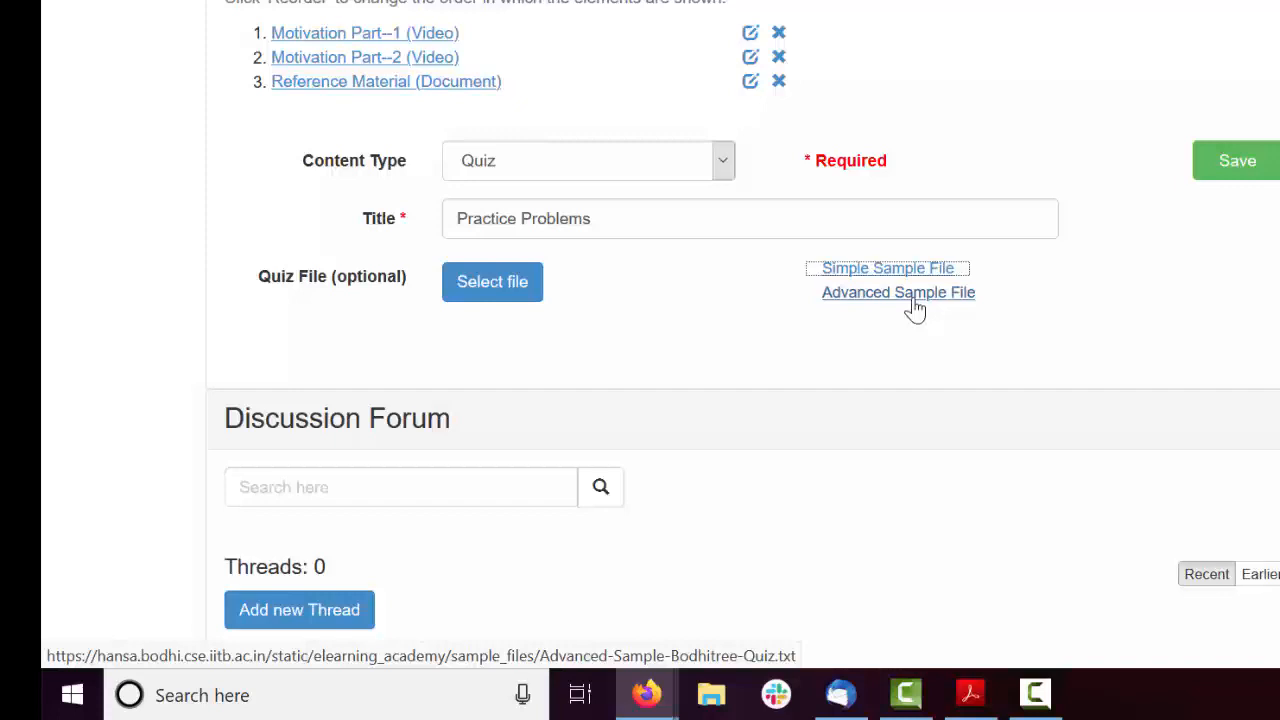
# Attach Advanced-Sample-Bodhitree-Quiz from the Documents folder as the quiz file and save the quiz
pyautogui.click(490, 284)
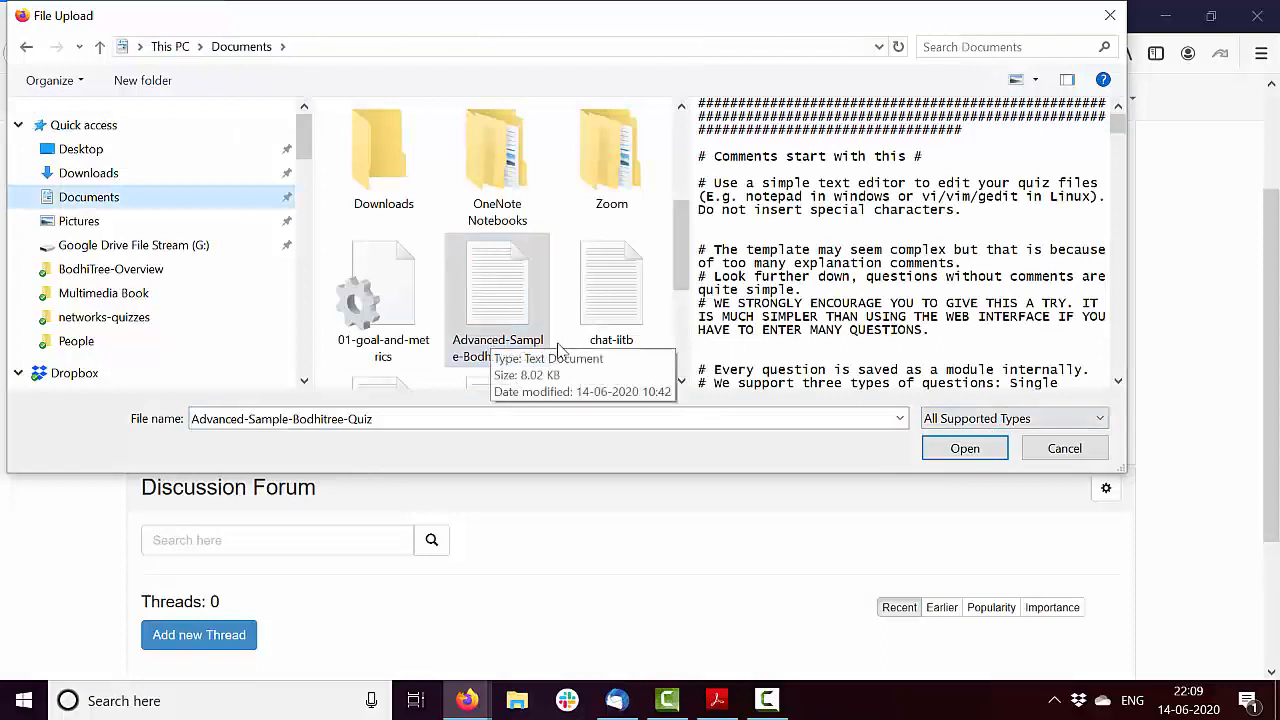
pyautogui.click(800, 290)
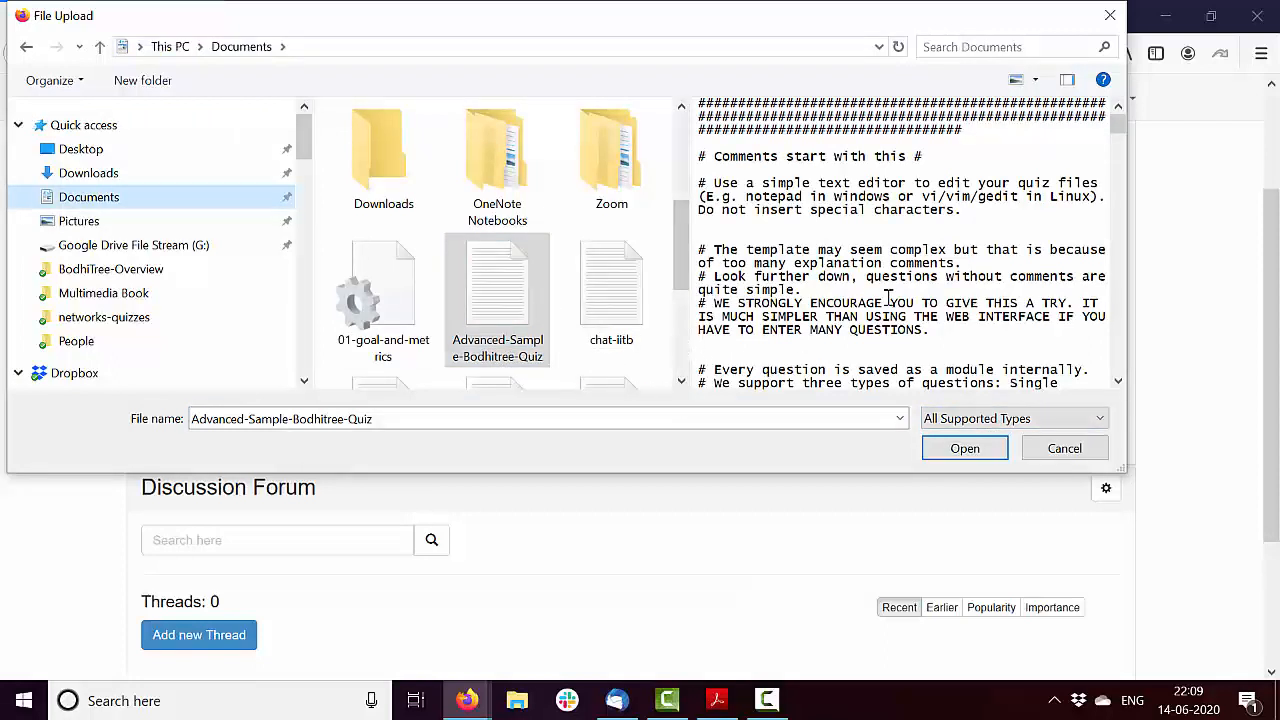
pyautogui.click(975, 453)
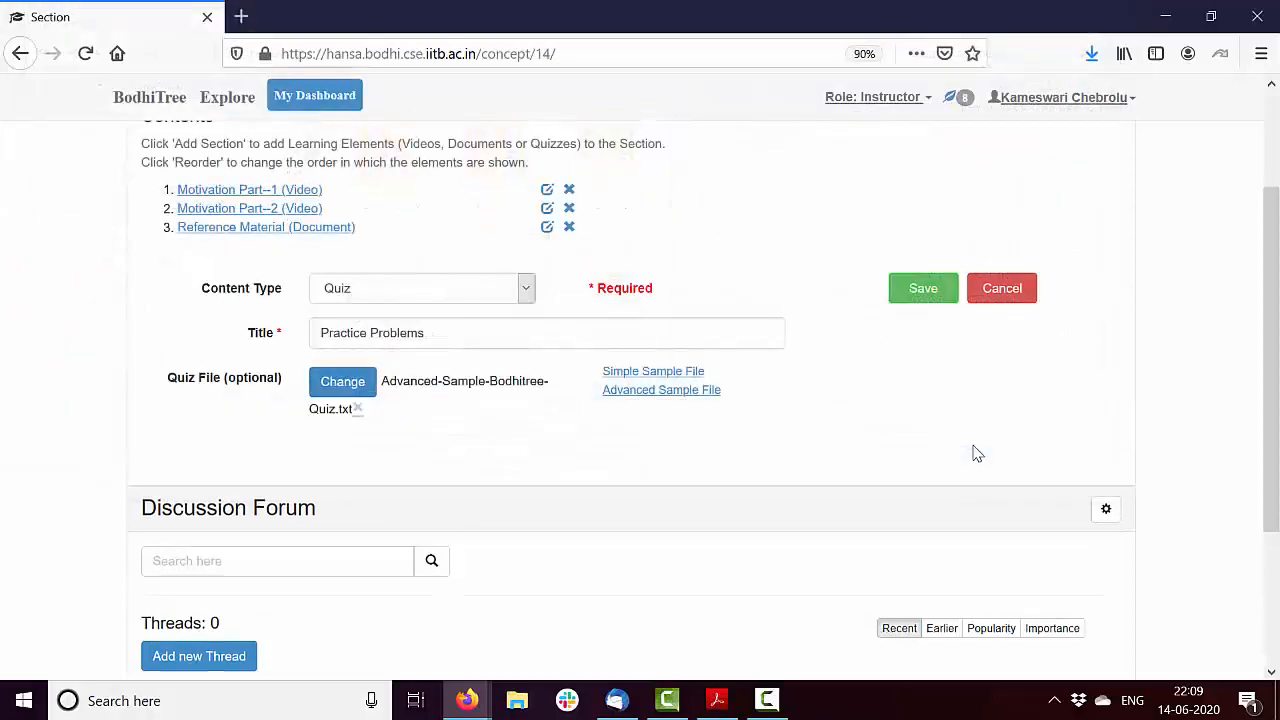
pyautogui.click(921, 289)
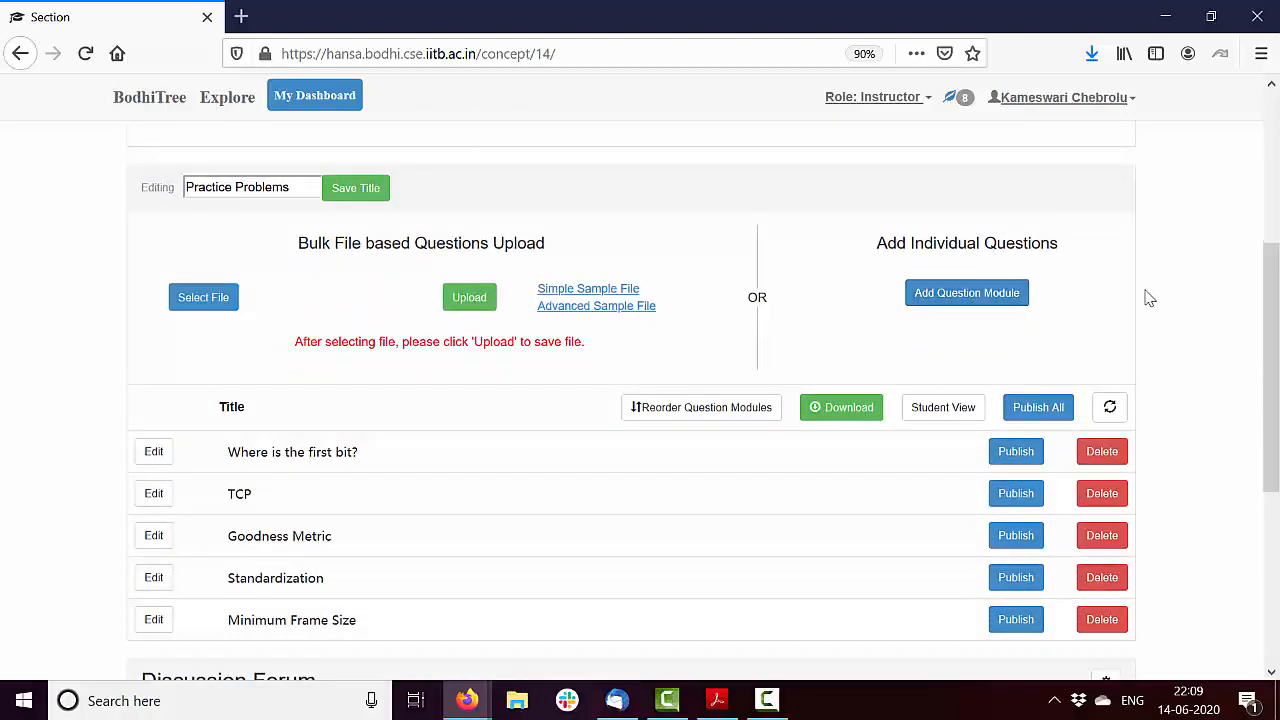
# Preview the saved quiz in Student View and go through the questions of modules 1 to 5
pyautogui.moveTo(1276, 320); pyautogui.dragTo(1276, 370)
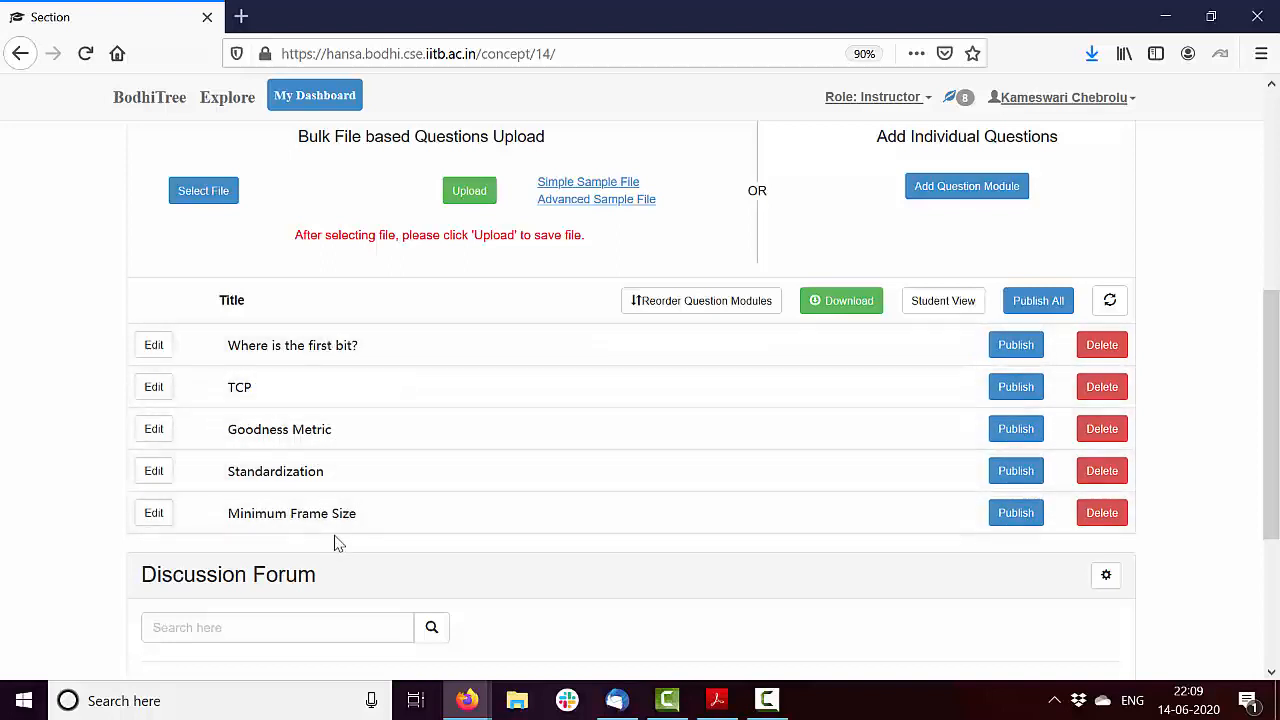
pyautogui.click(949, 311)
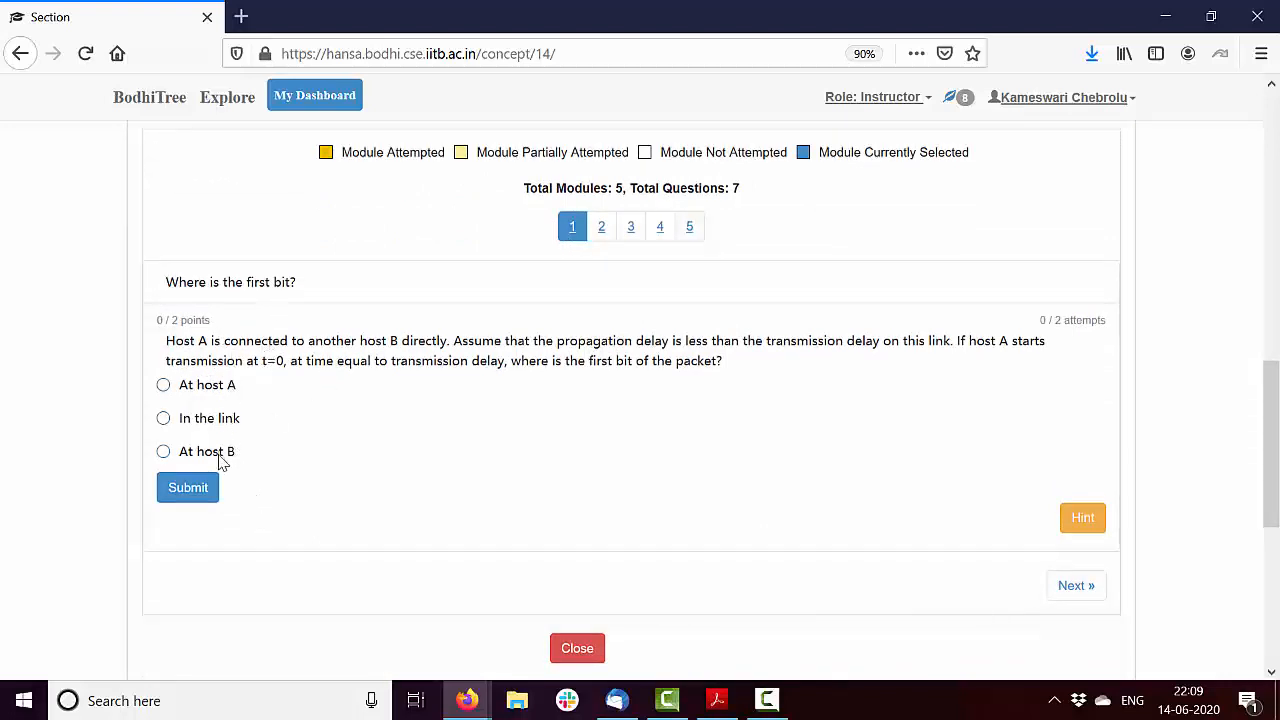
pyautogui.click(603, 232)
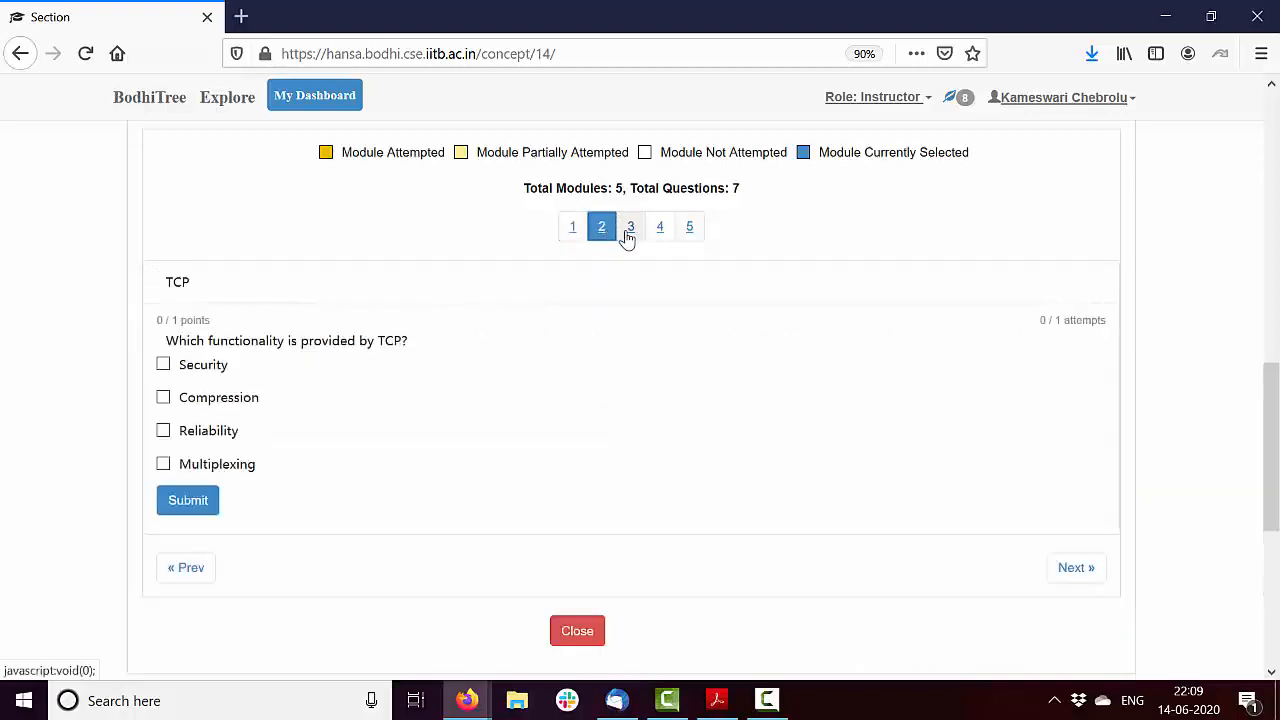
pyautogui.click(627, 232)
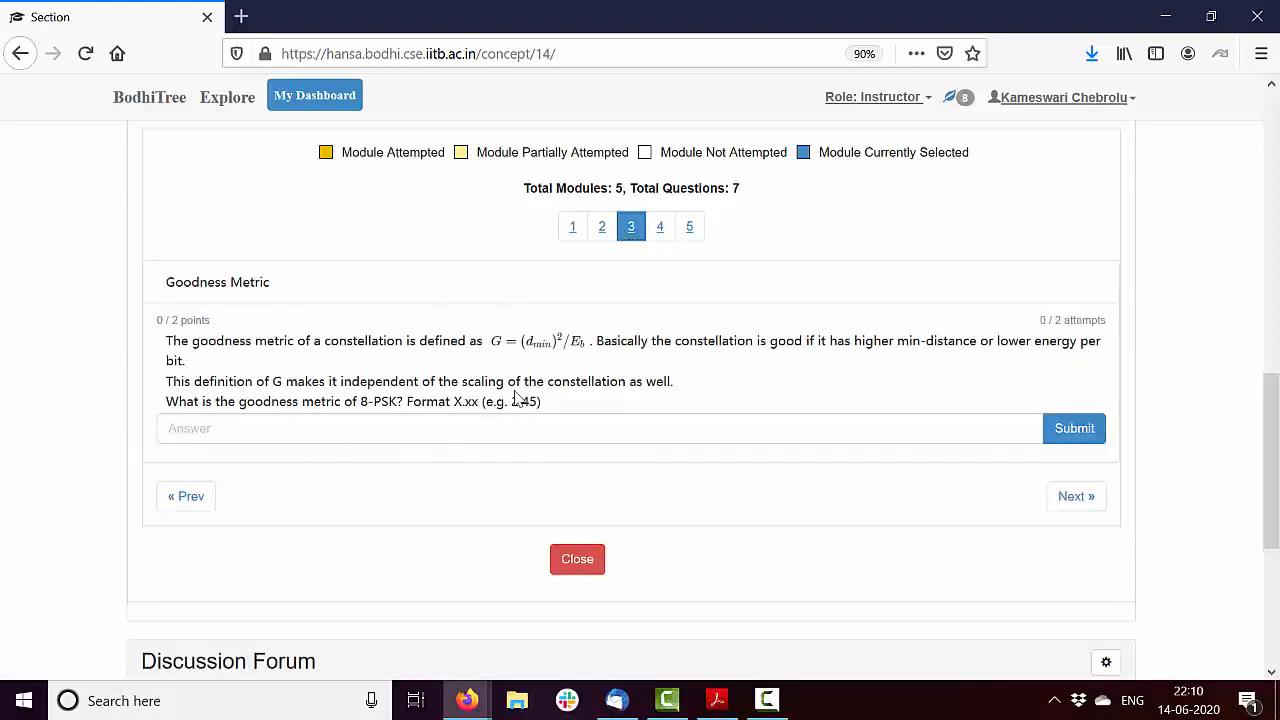
pyautogui.moveTo(592, 341); pyautogui.dragTo(523, 343)
pyautogui.click(553, 385)
pyautogui.click(658, 230)
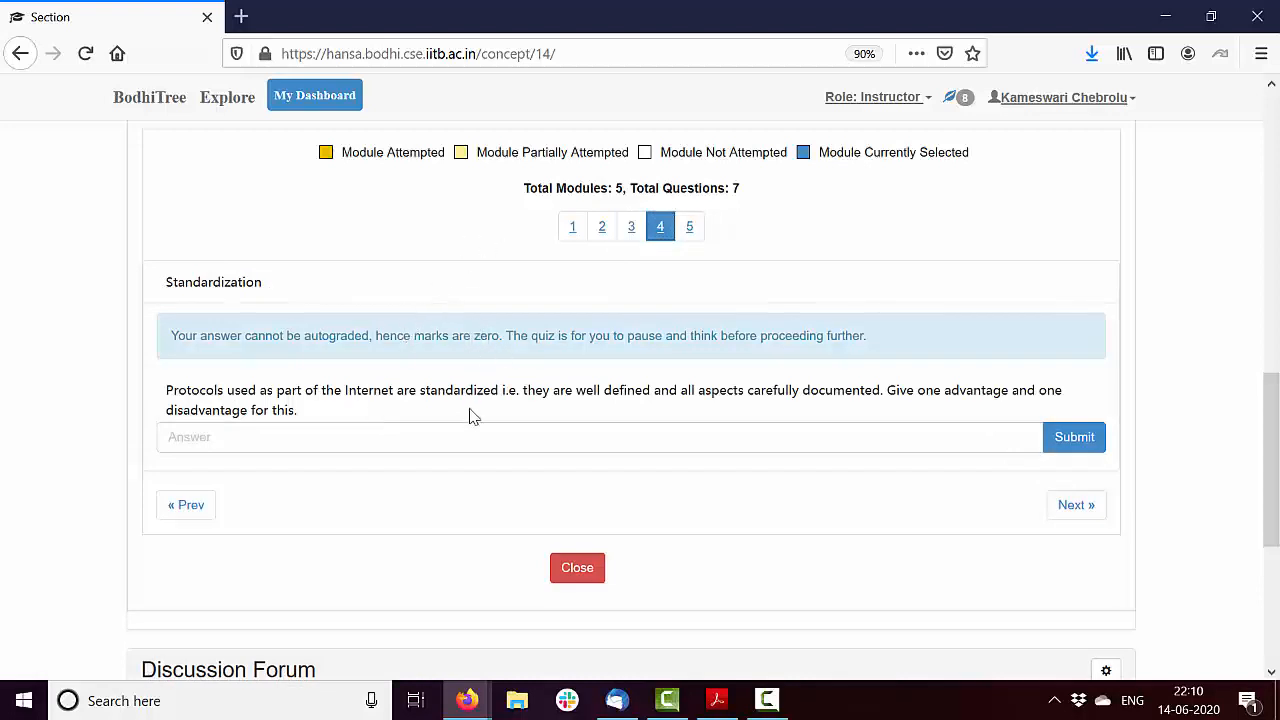
pyautogui.click(690, 231)
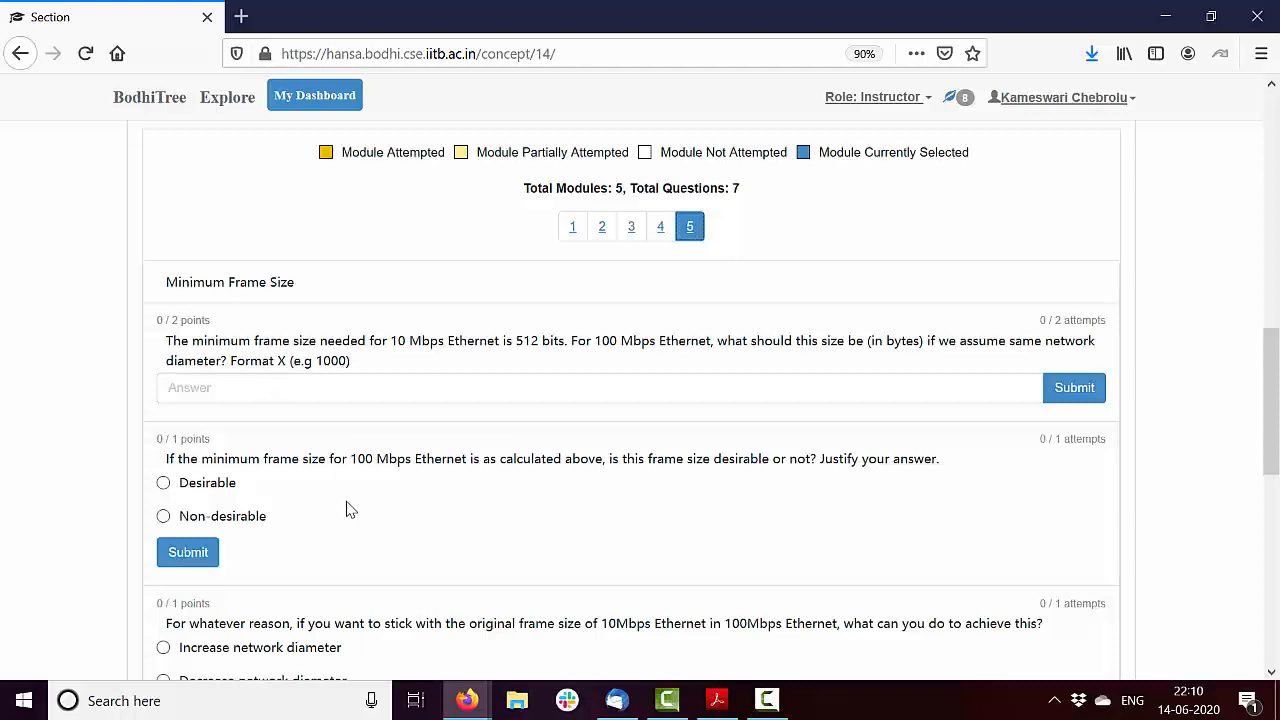
pyautogui.scroll(-1, 350, 510)
pyautogui.scroll(4, 349, 508)
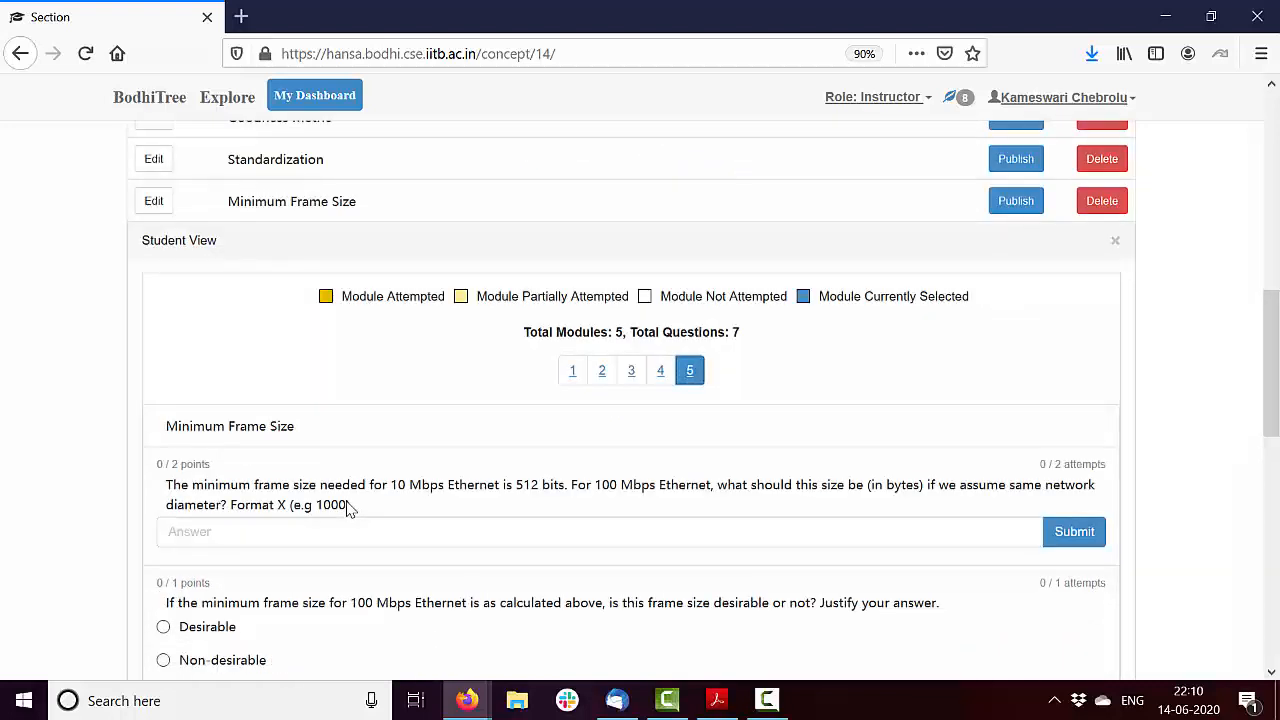
# Review module 5, Minimum Frame Size, down to its last question and close the student preview
pyautogui.scroll(6, 349, 508)
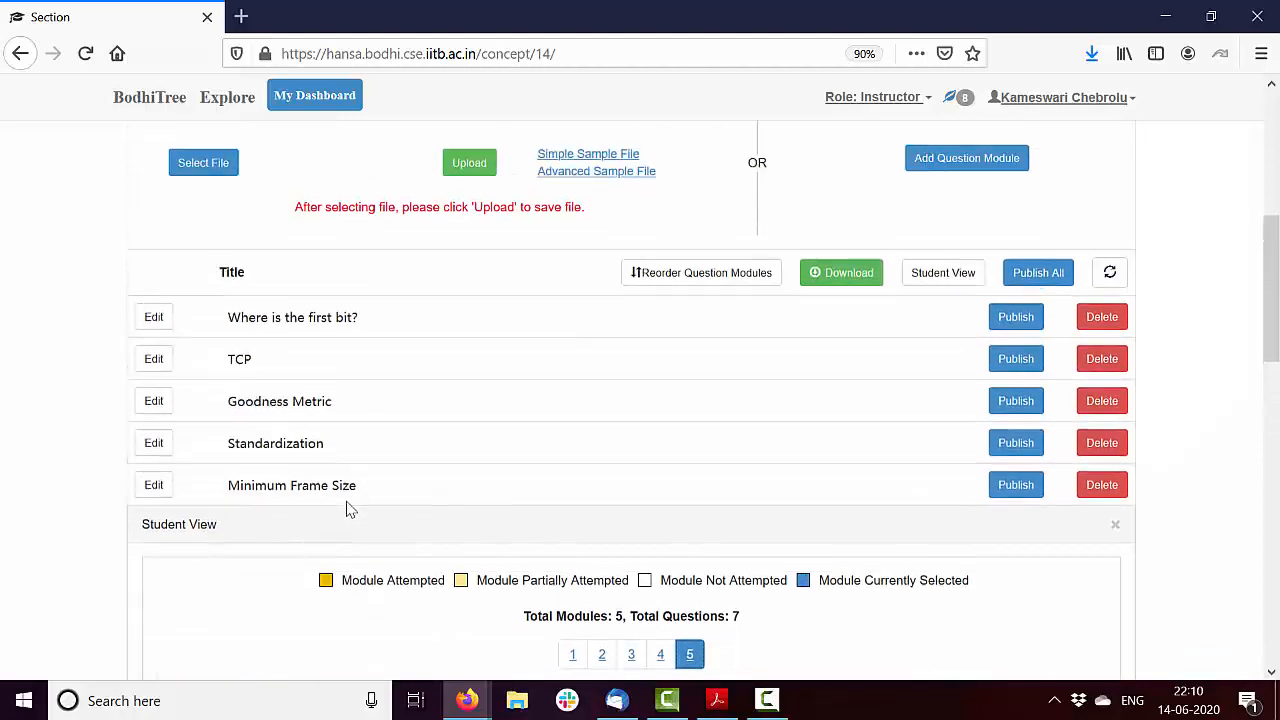
pyautogui.scroll(-9, 349, 508)
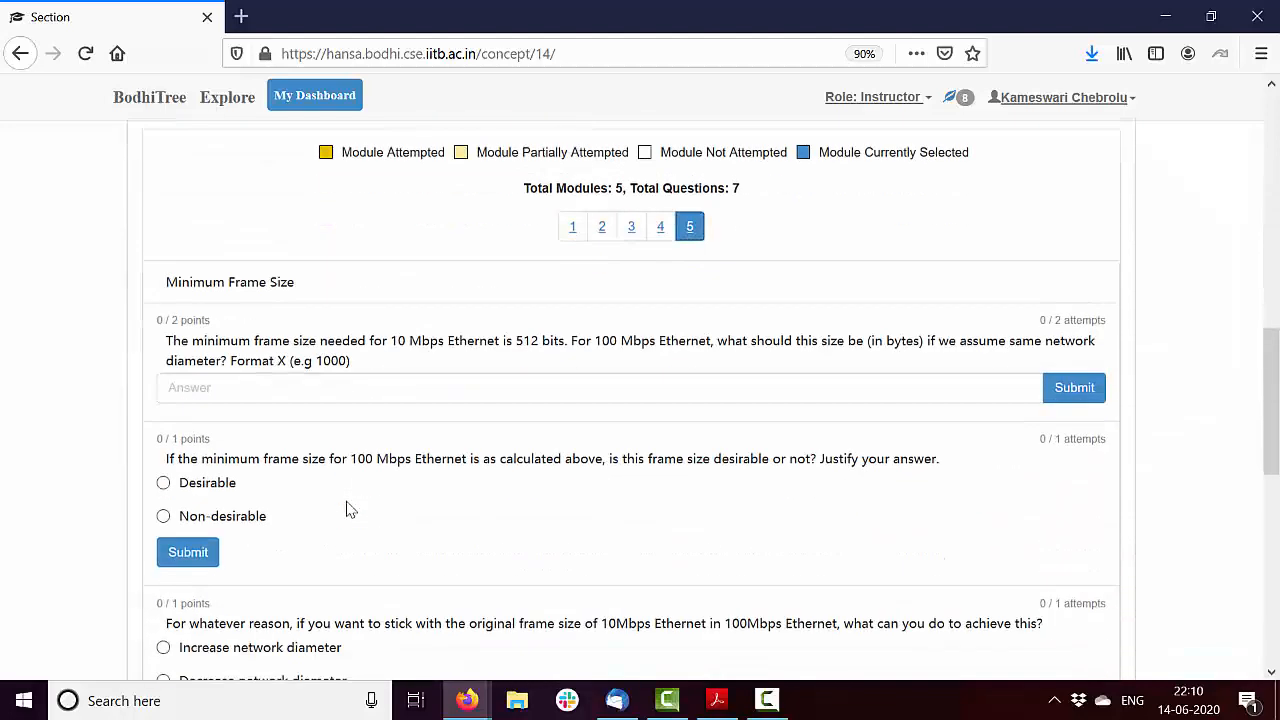
pyautogui.scroll(-11, 349, 508)
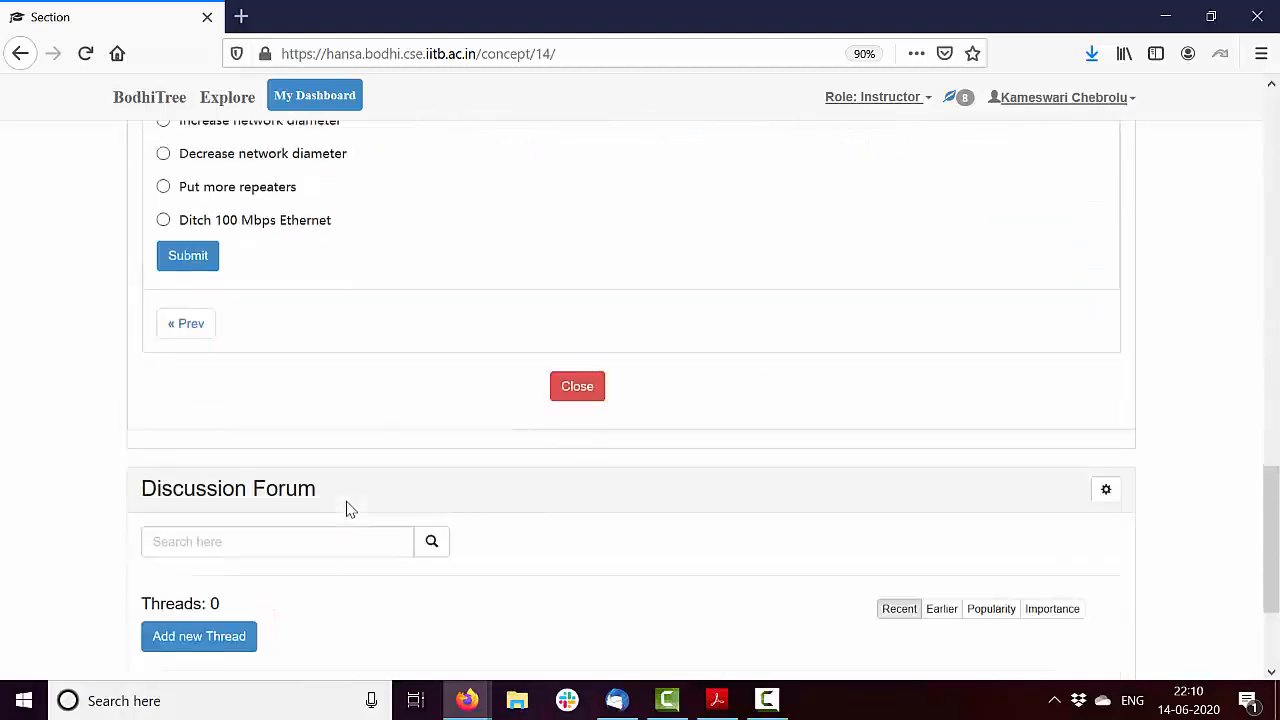
pyautogui.click(580, 390)
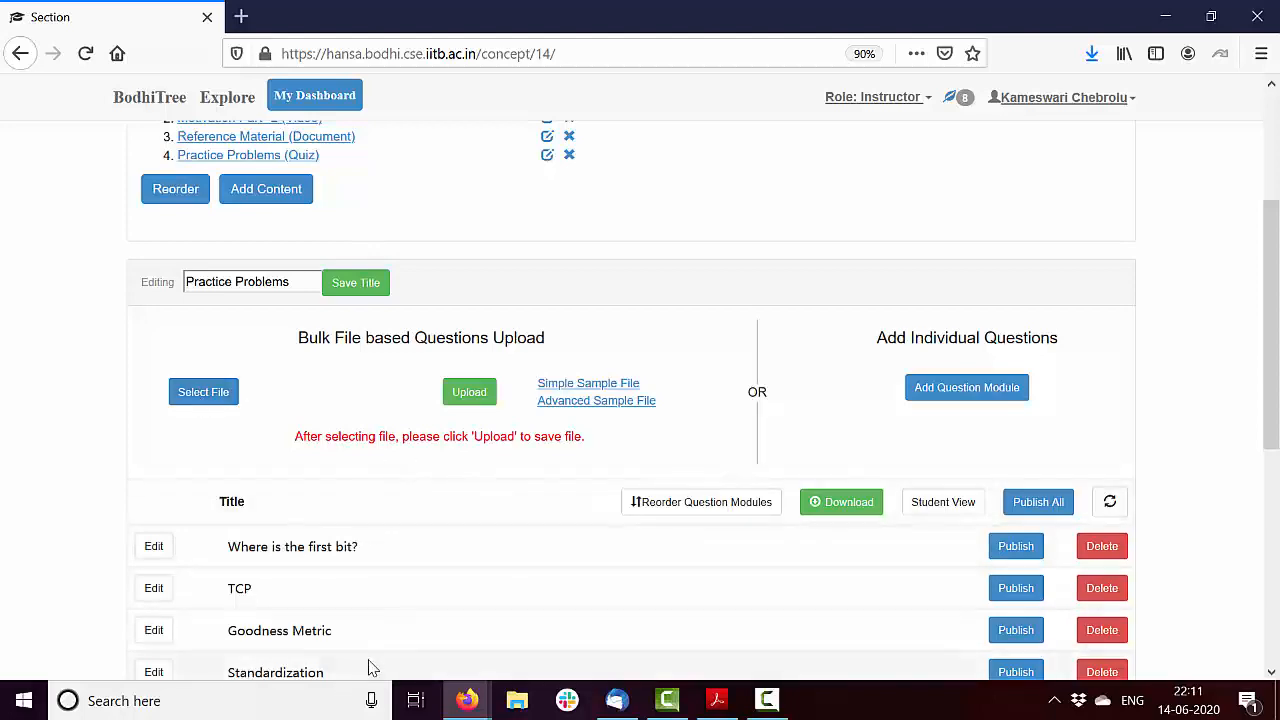
# Upload Simple-Sample-Bodhitree-Quiz from the Documents folder to add its questions to the Practice Problems quiz
pyautogui.click(205, 393)
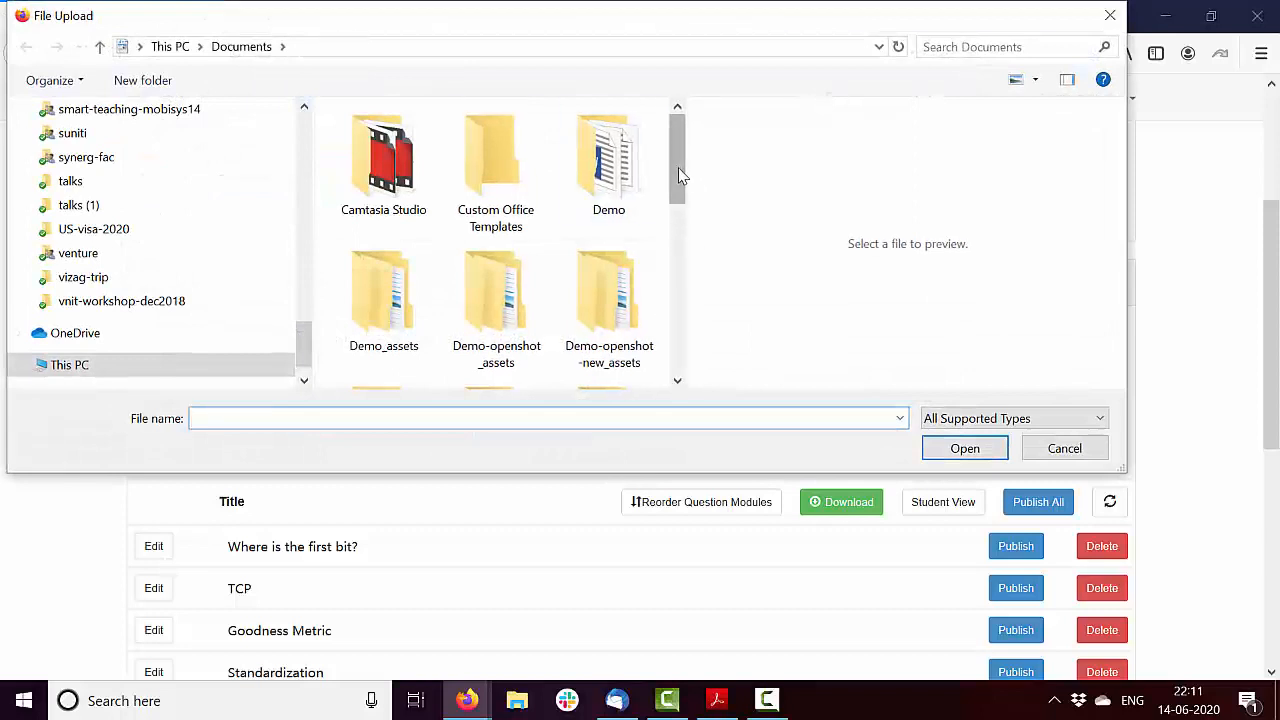
pyautogui.moveTo(678, 176); pyautogui.dragTo(674, 380)
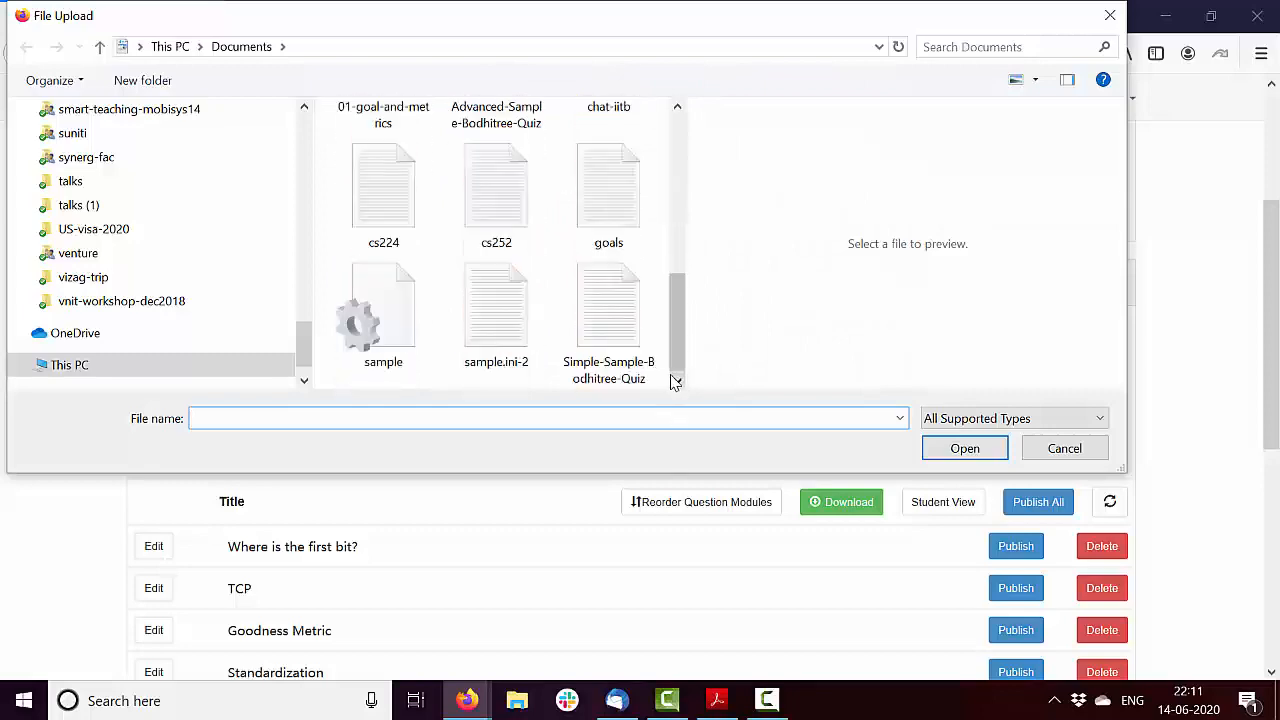
pyautogui.click(637, 376)
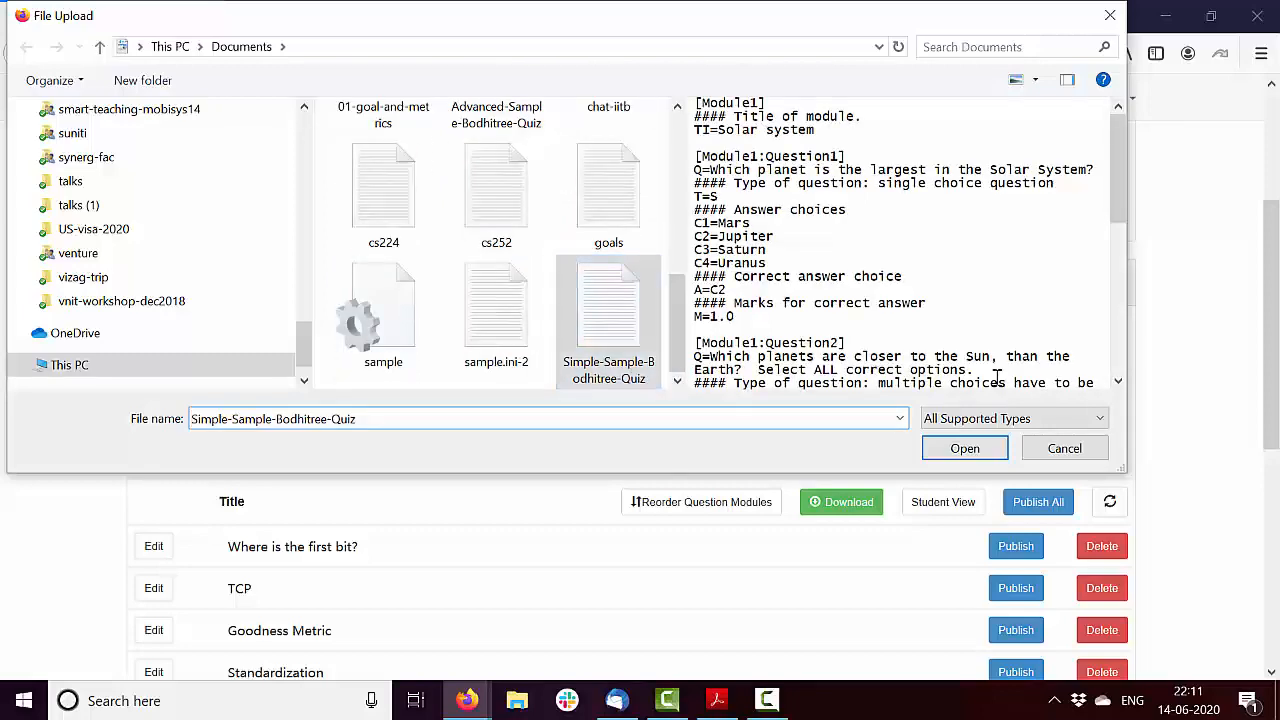
pyautogui.click(965, 450)
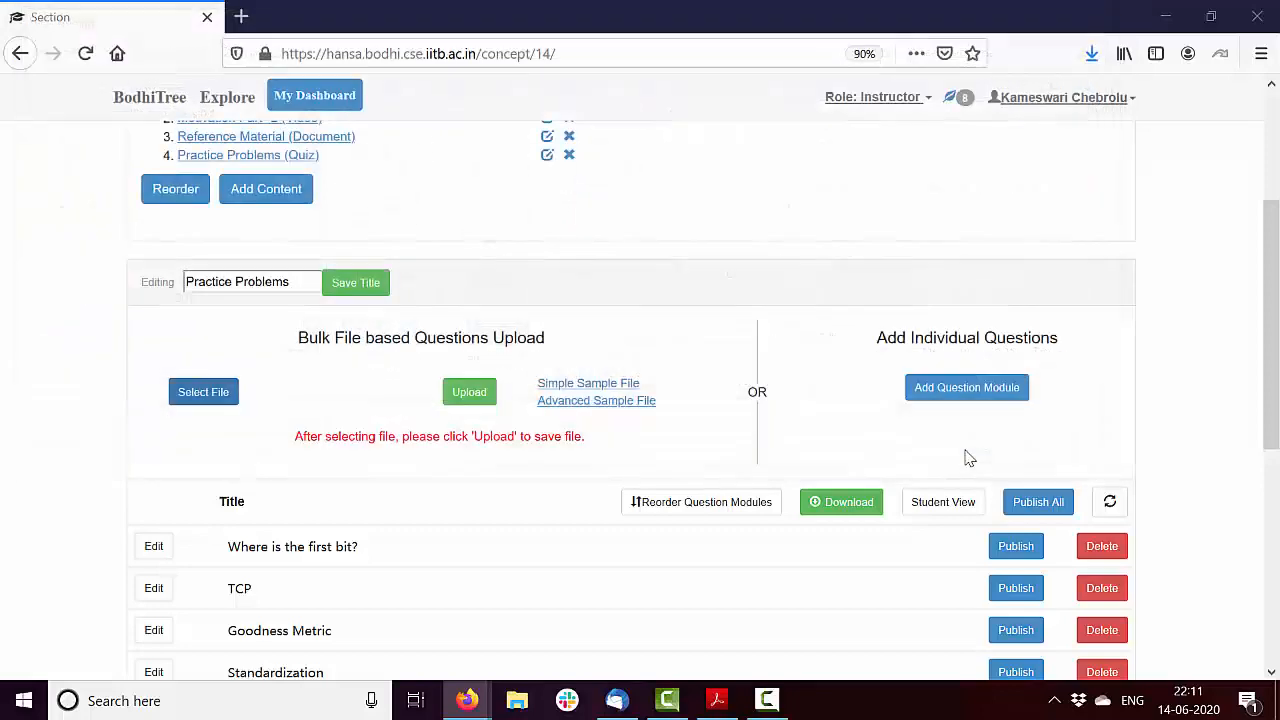
pyautogui.click(486, 402)
pyautogui.moveTo(1265, 308); pyautogui.dragTo(1265, 469)
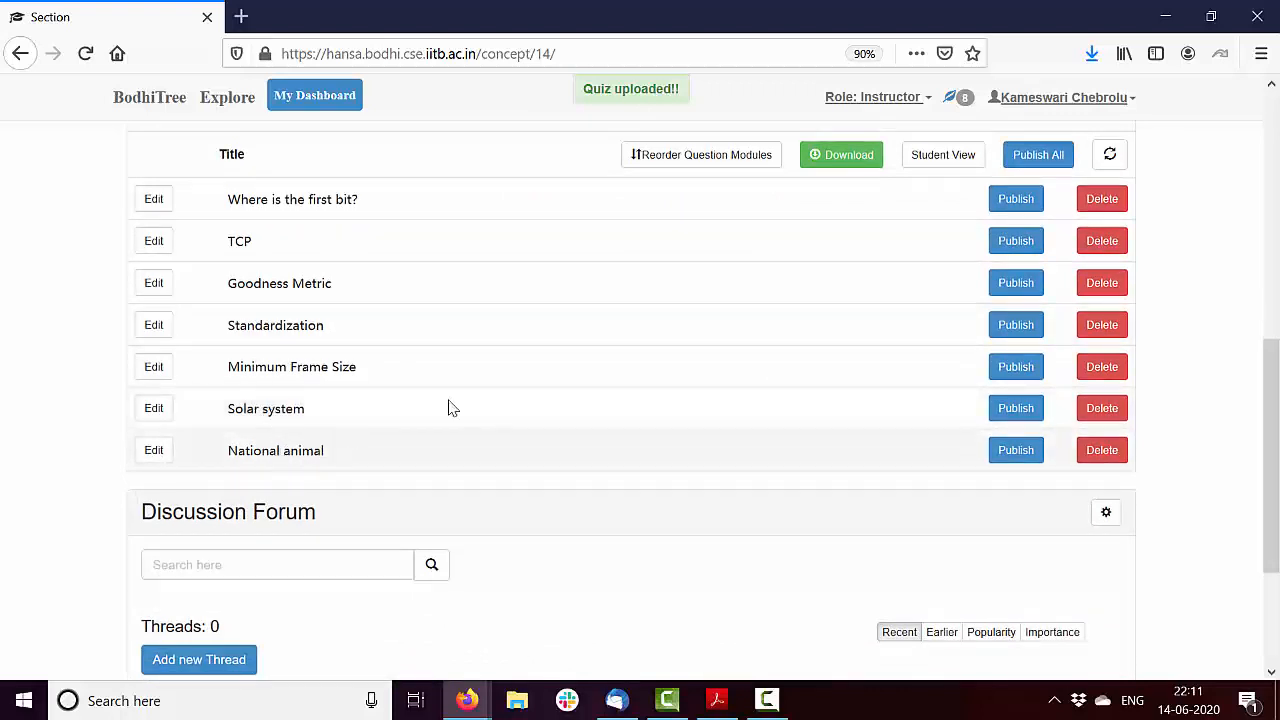
# Preview the quiz as a student and view module 6, Solar system, and module 7, National animal
pyautogui.moveTo(1275, 440); pyautogui.dragTo(1276, 358)
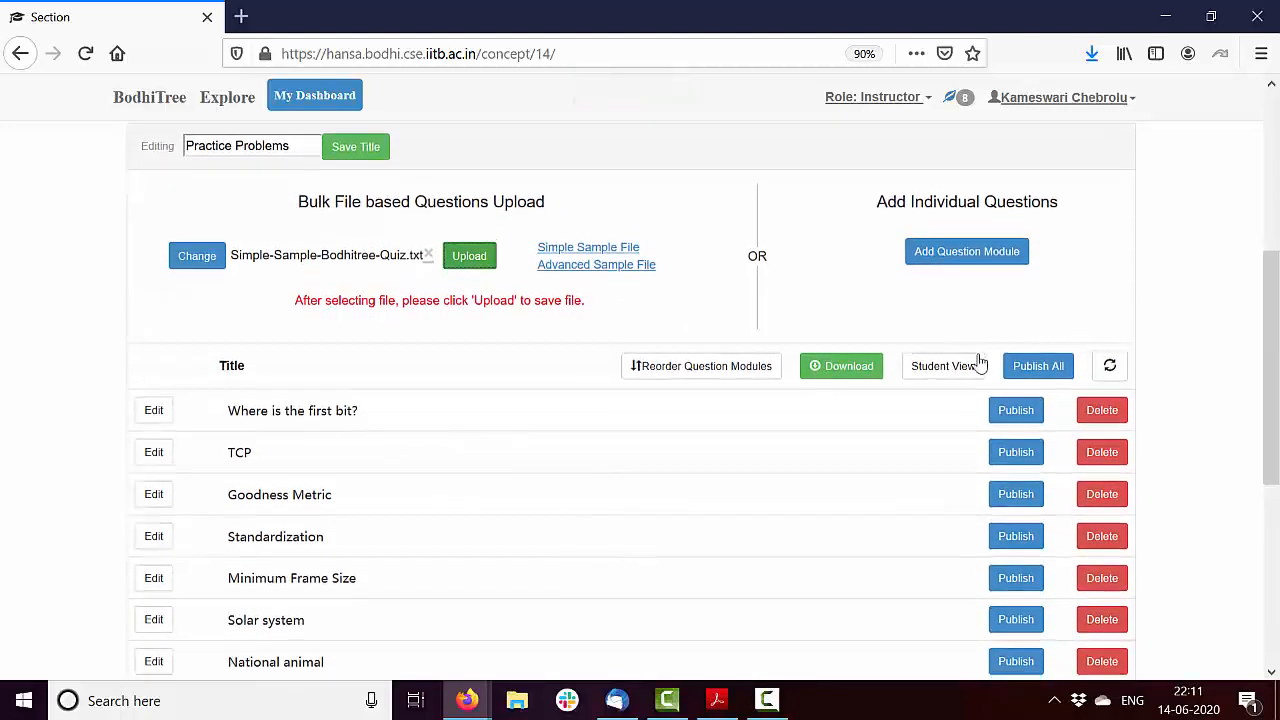
pyautogui.click(975, 365)
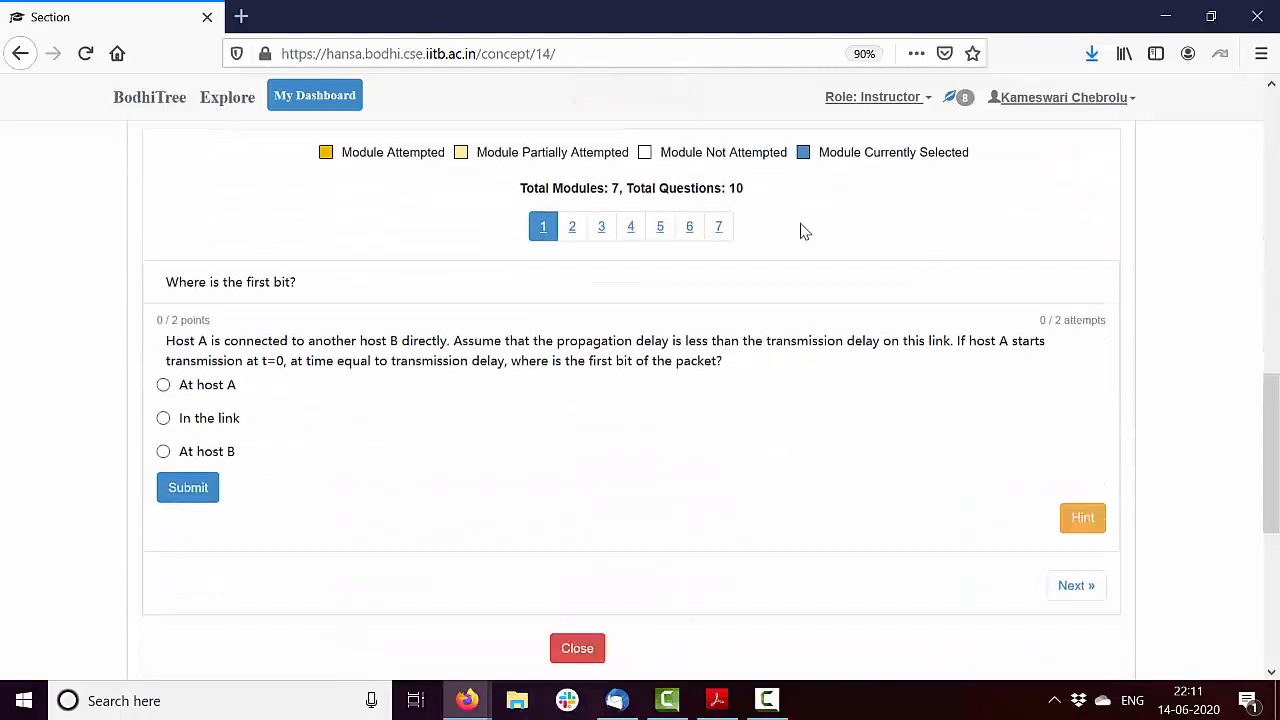
pyautogui.click(694, 228)
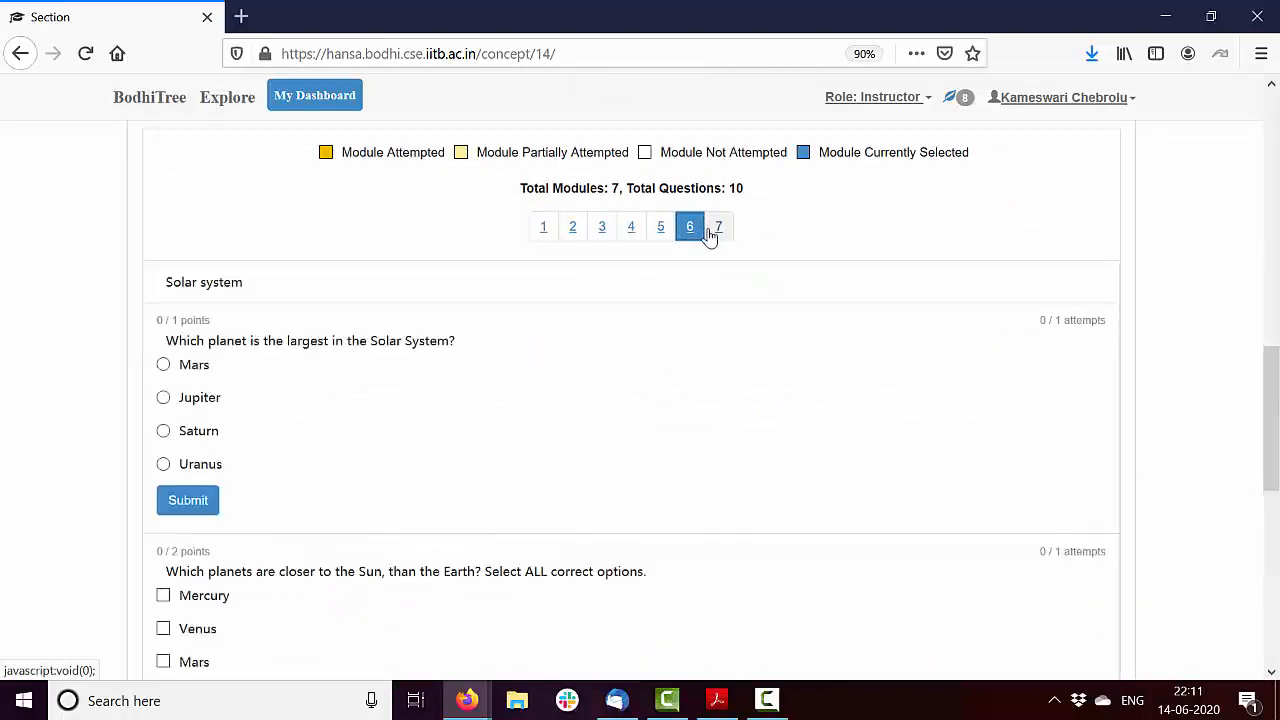
pyautogui.click(718, 229)
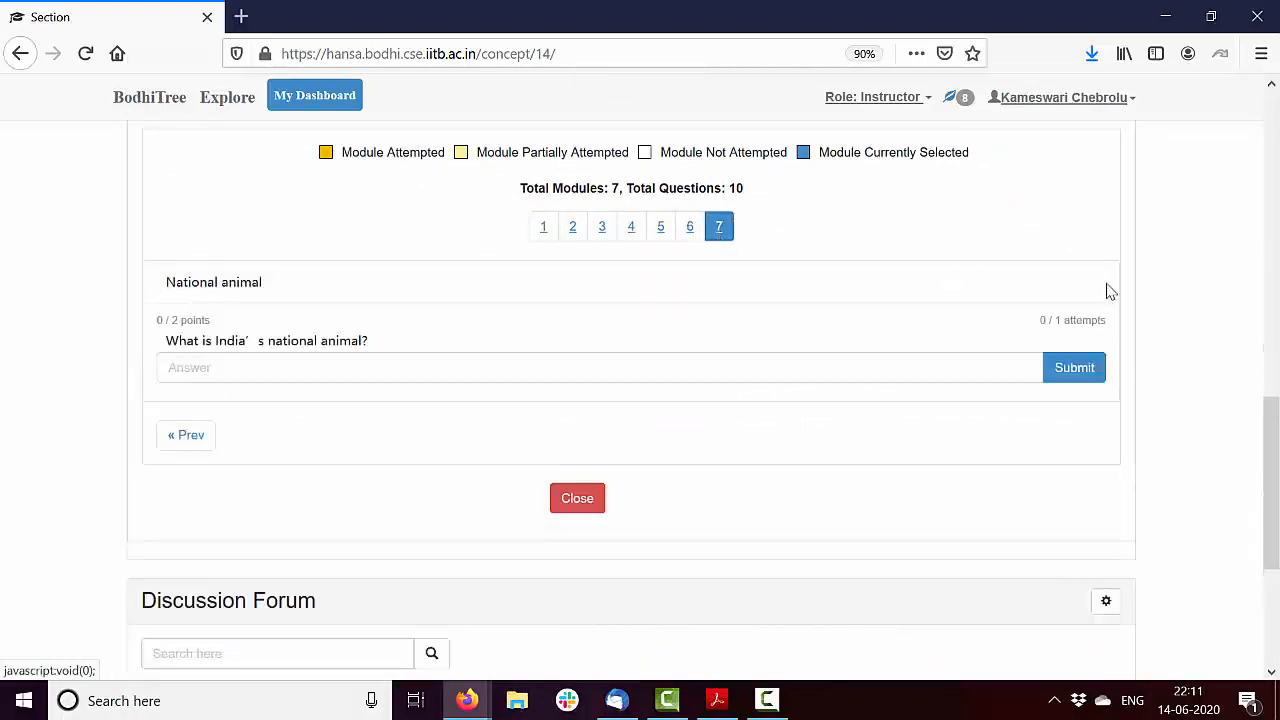
# Start downloading the quiz's questions as a text file and dismiss the download prompt
pyautogui.moveTo(1266, 418); pyautogui.dragTo(1270, 290)
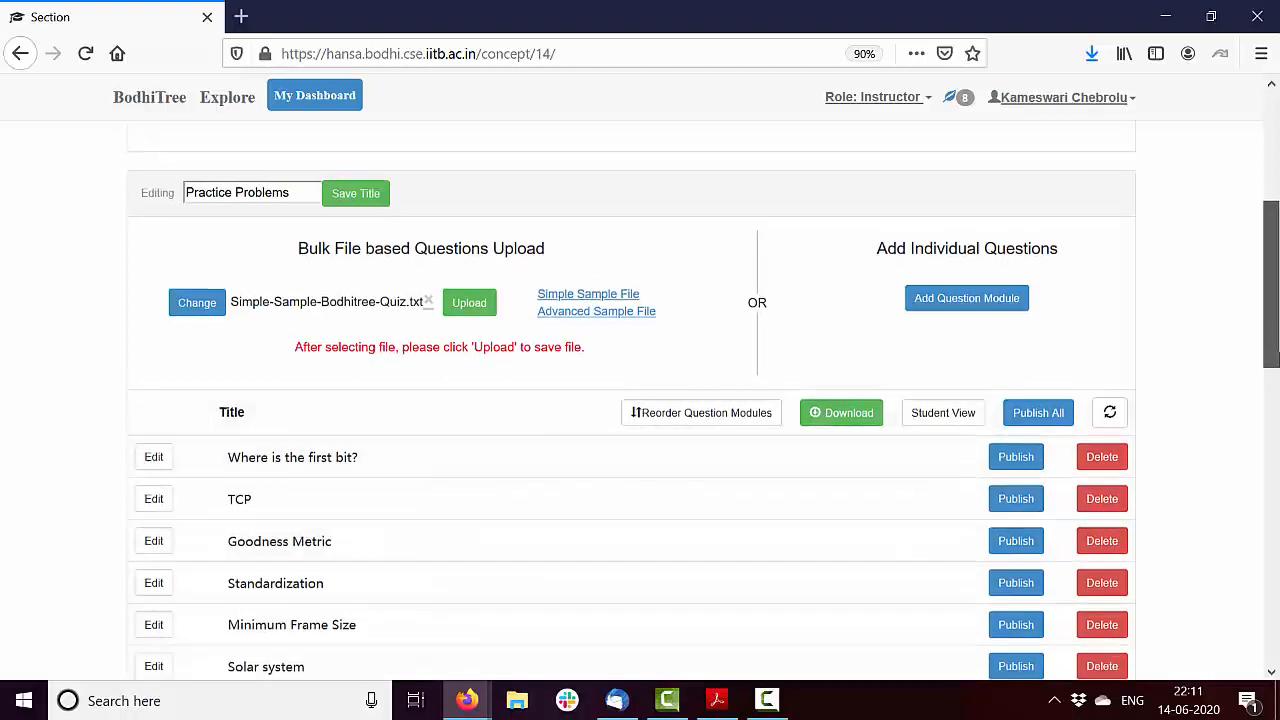
pyautogui.scroll(-2, 1277, 370)
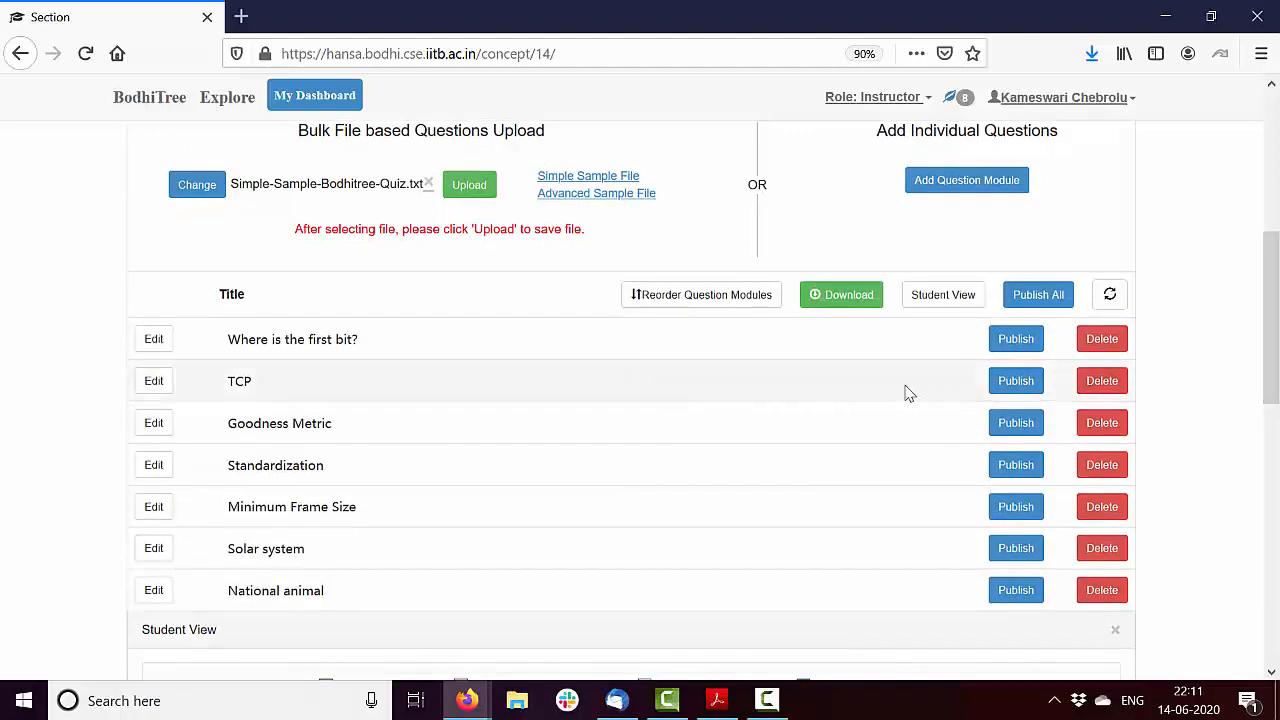
pyautogui.click(843, 298)
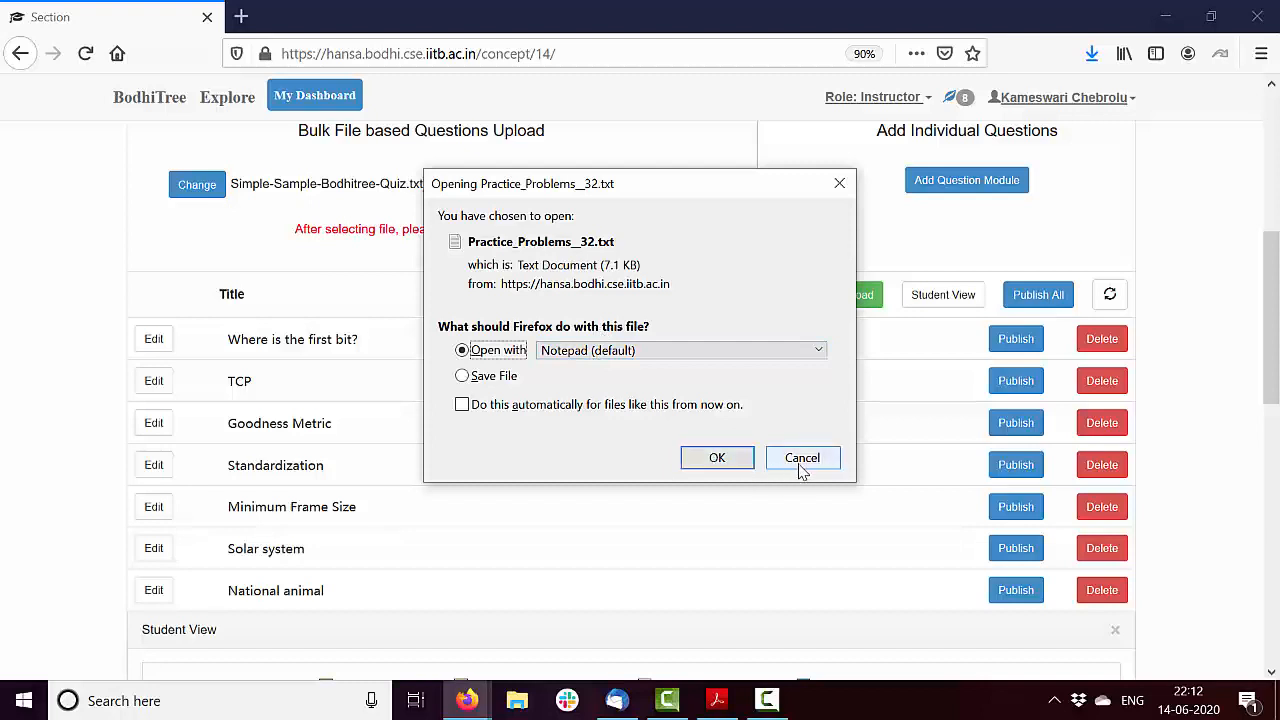
pyautogui.click(801, 464)
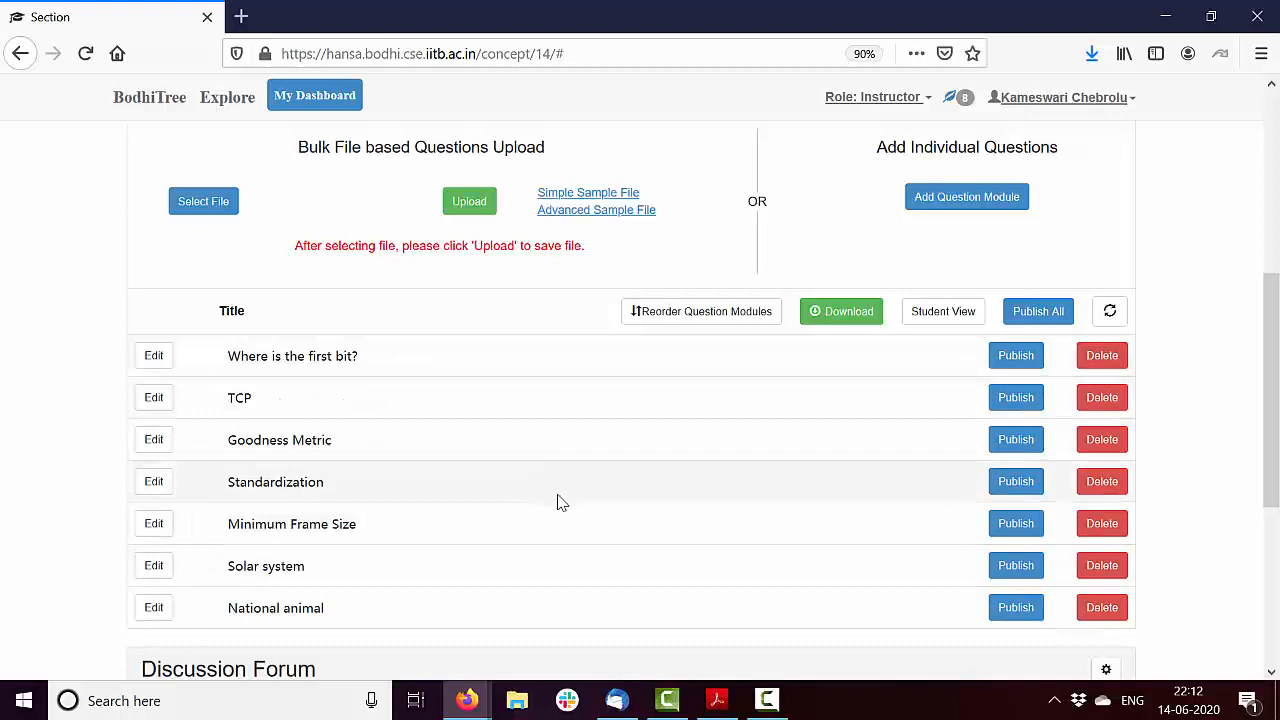
# Move the TCP module above "Where is the first bit?" and save the module order
pyautogui.click(674, 314)
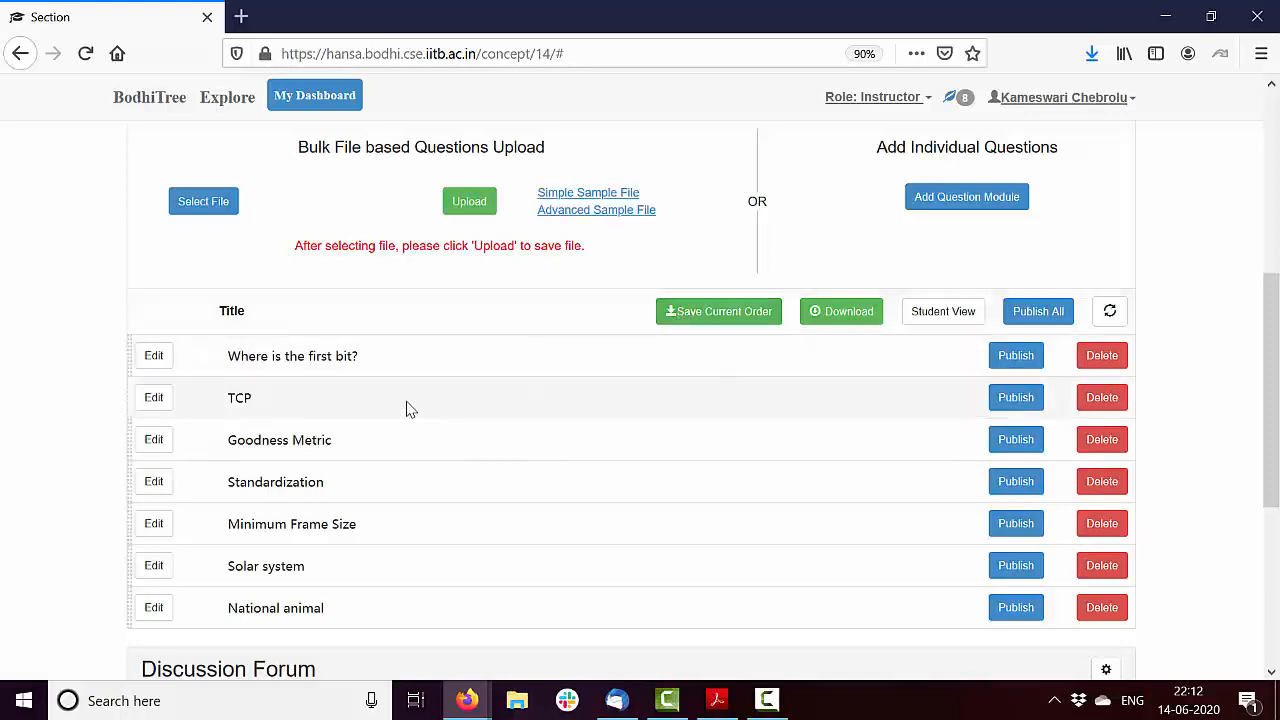
pyautogui.moveTo(408, 406); pyautogui.dragTo(400, 345)
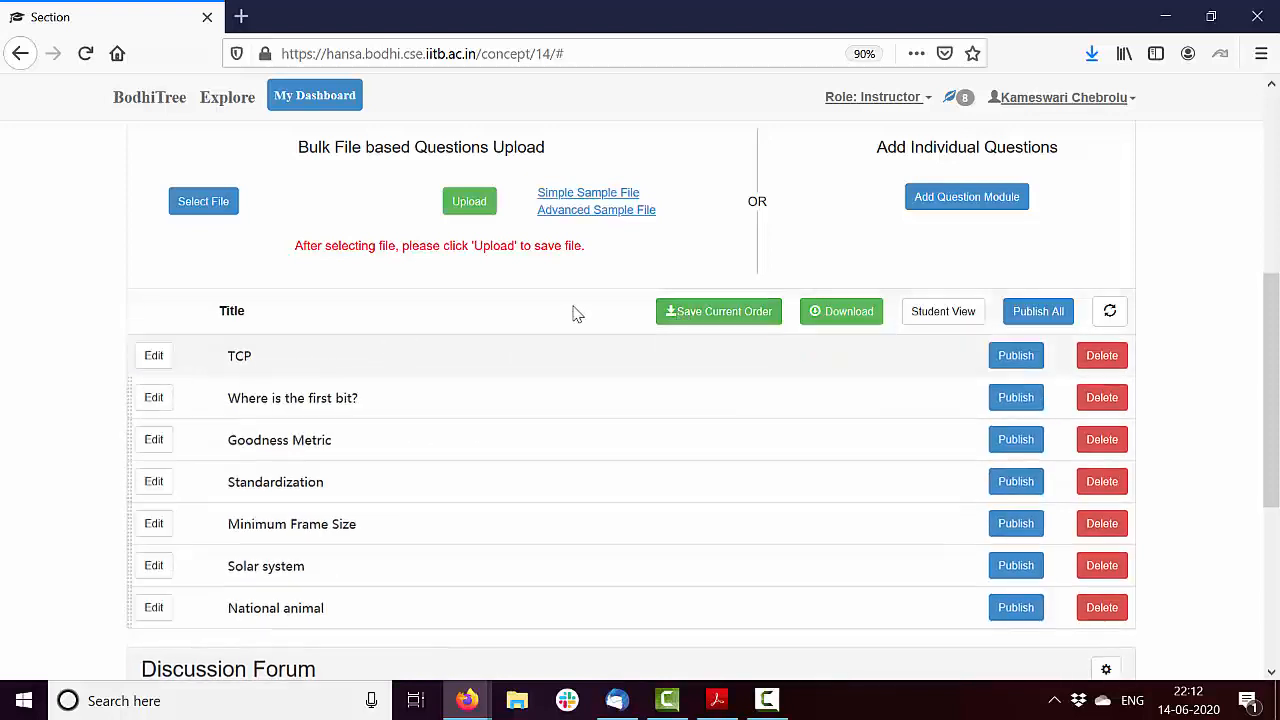
pyautogui.click(711, 311)
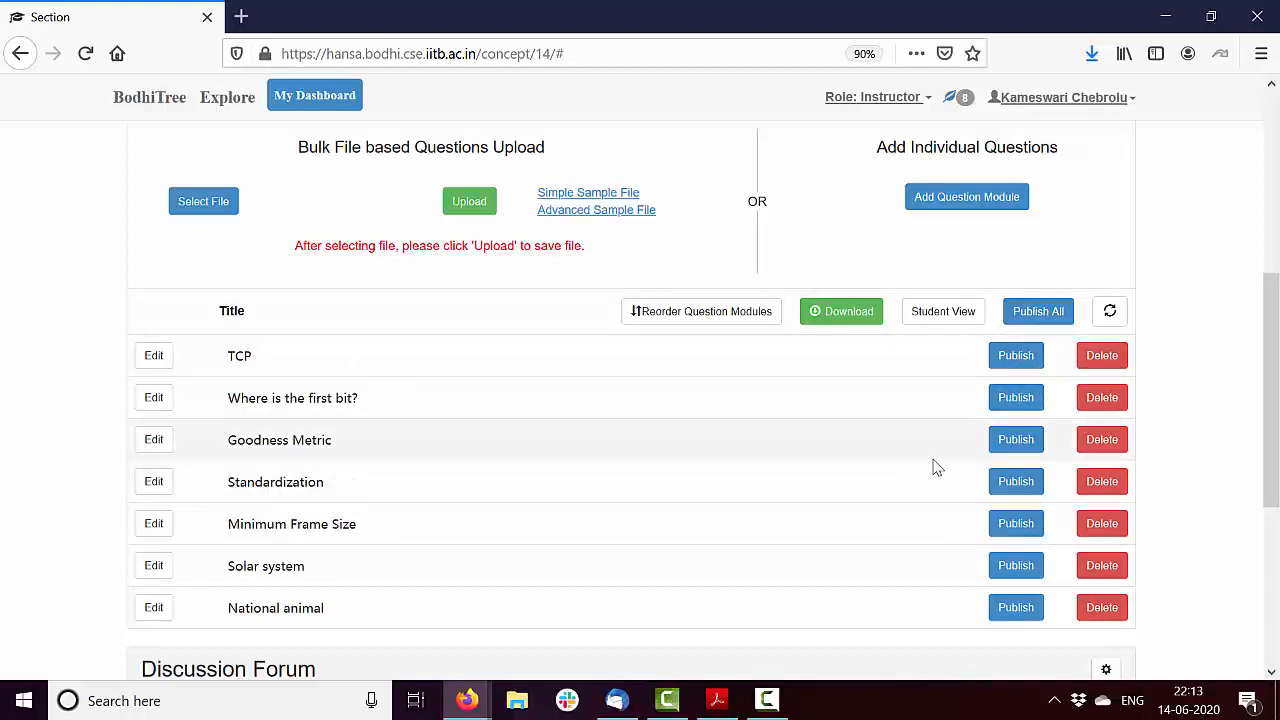
# Publish all of the quiz's question modules and add an individual question module with the description "Addition"
pyautogui.click(1050, 316)
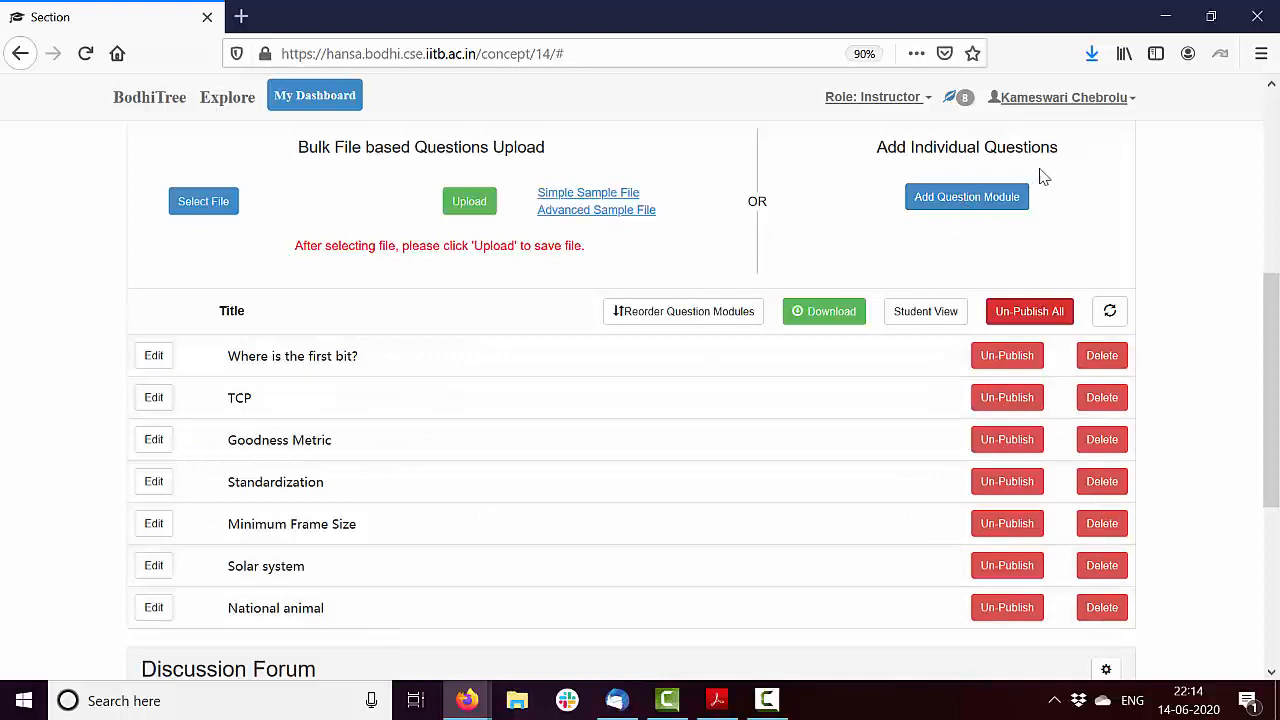
pyautogui.click(985, 206)
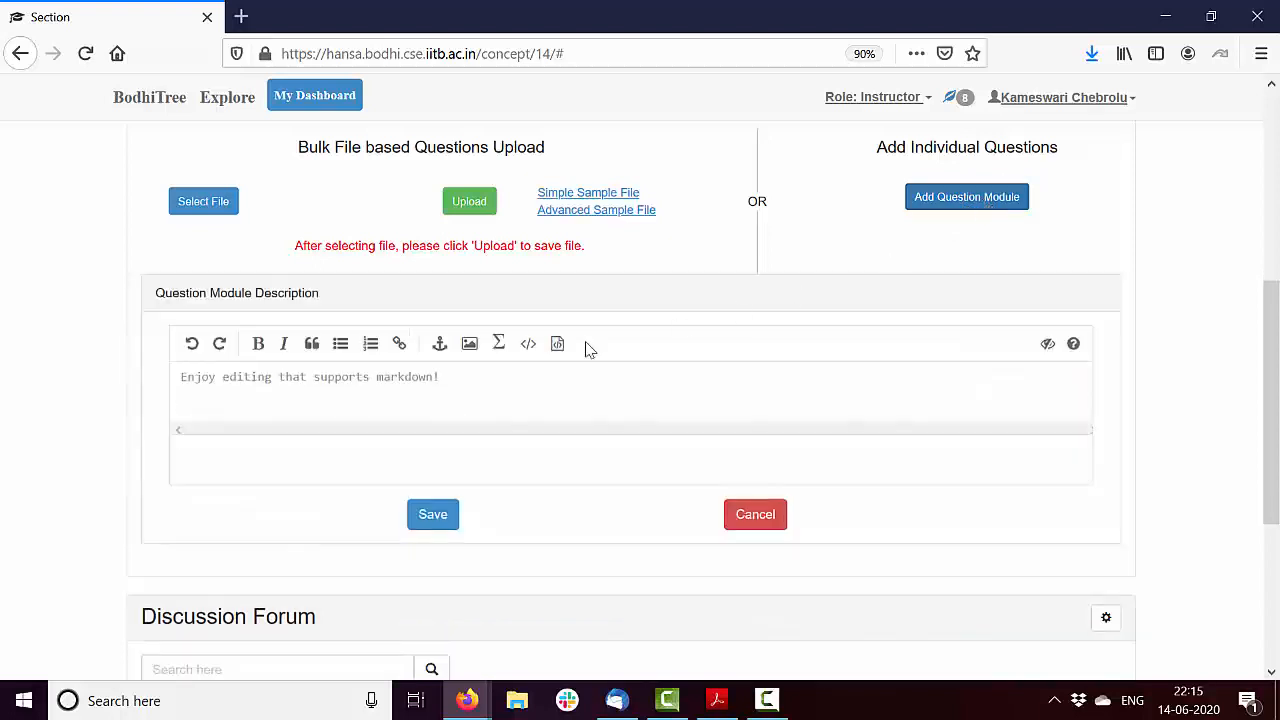
pyautogui.click(497, 382)
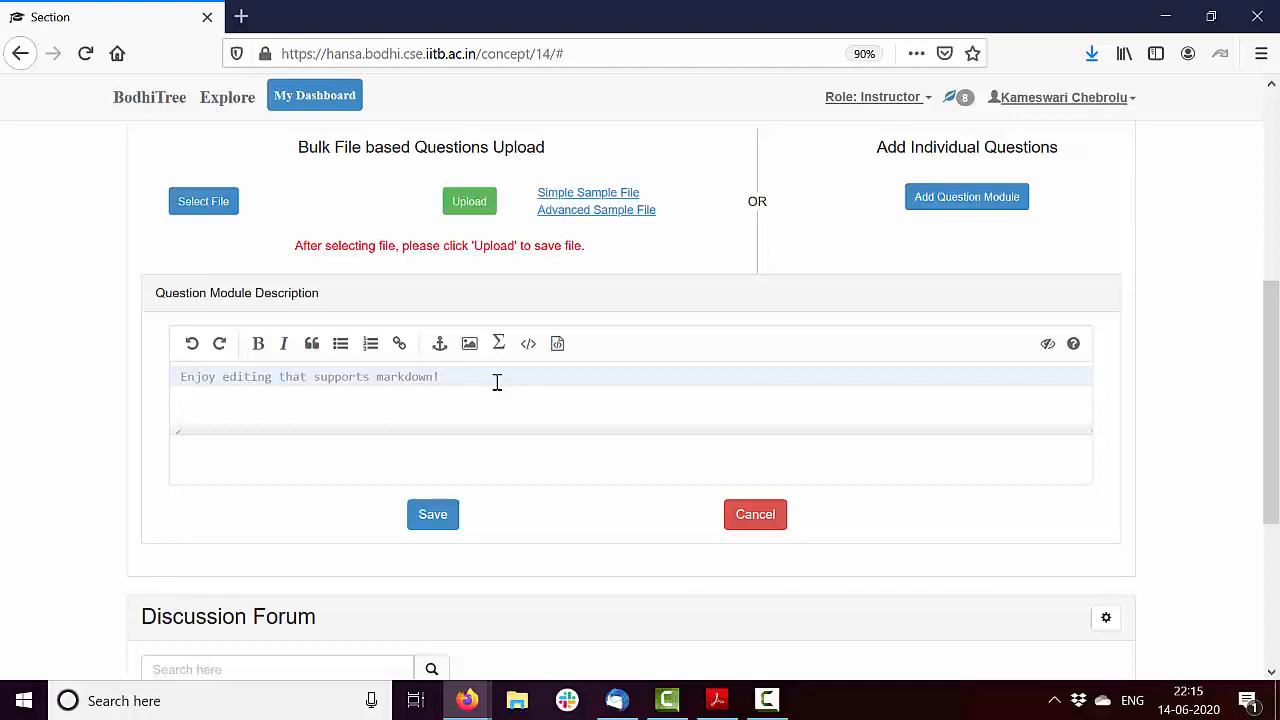
pyautogui.write('Addition')
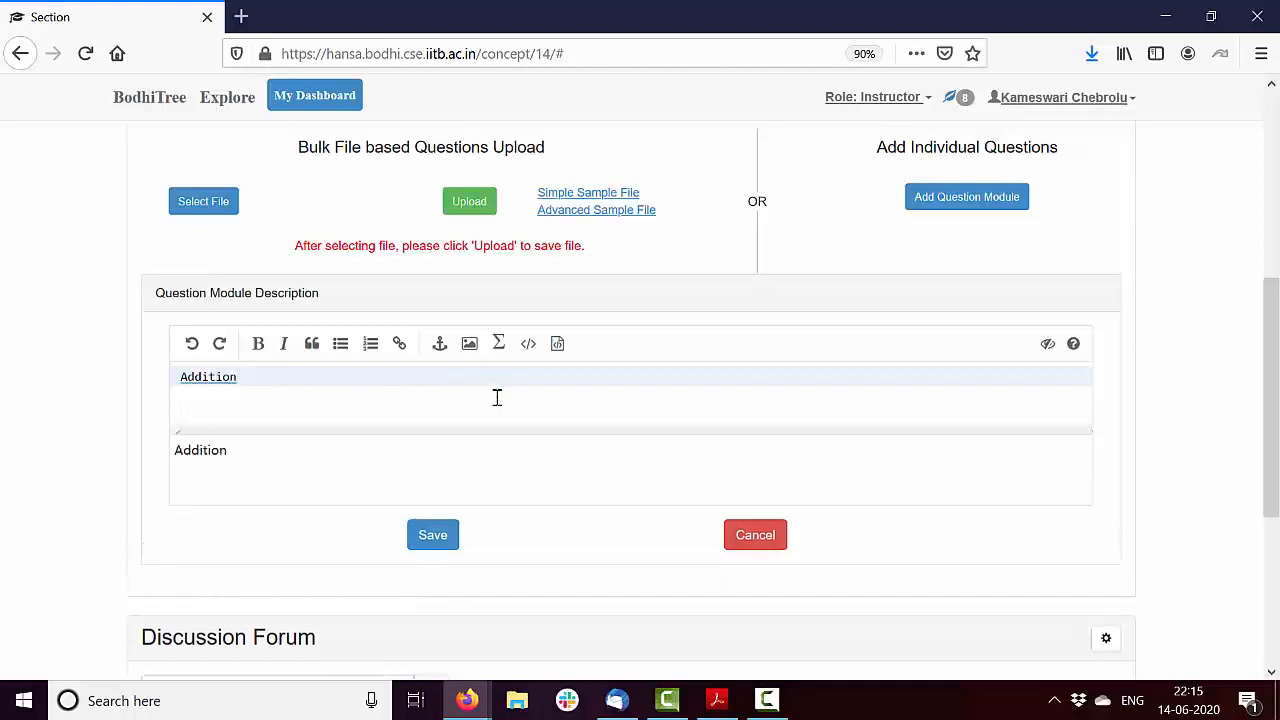
pyautogui.click(442, 541)
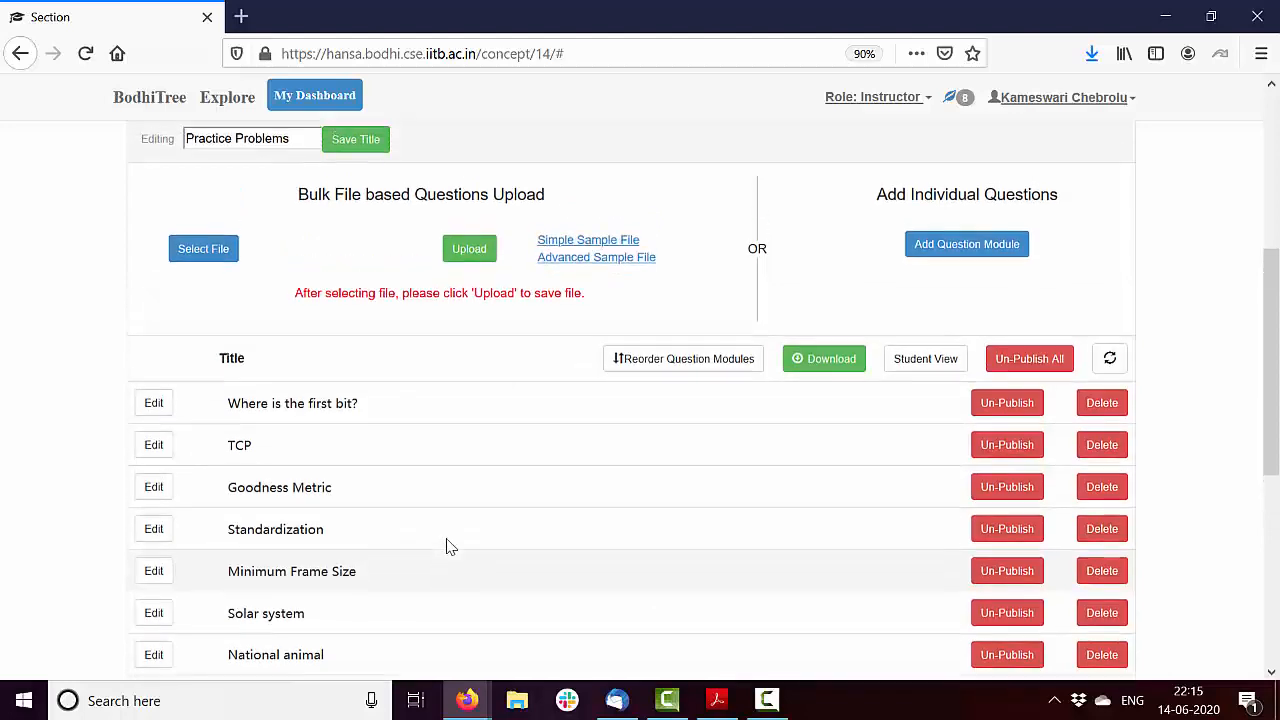
pyautogui.scroll(-2, 447, 545)
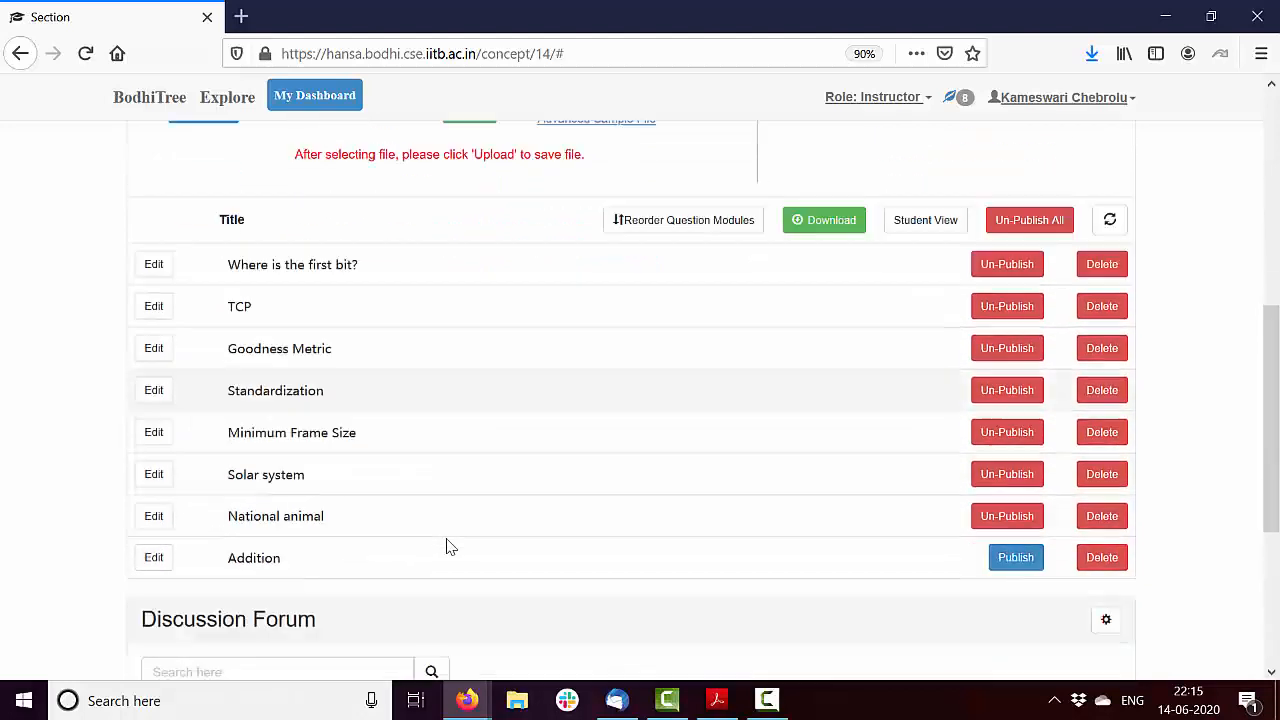
# Open the Addition module for editing and add a new question with the description "What is 1+1?"
pyautogui.scroll(-3, 447, 545)
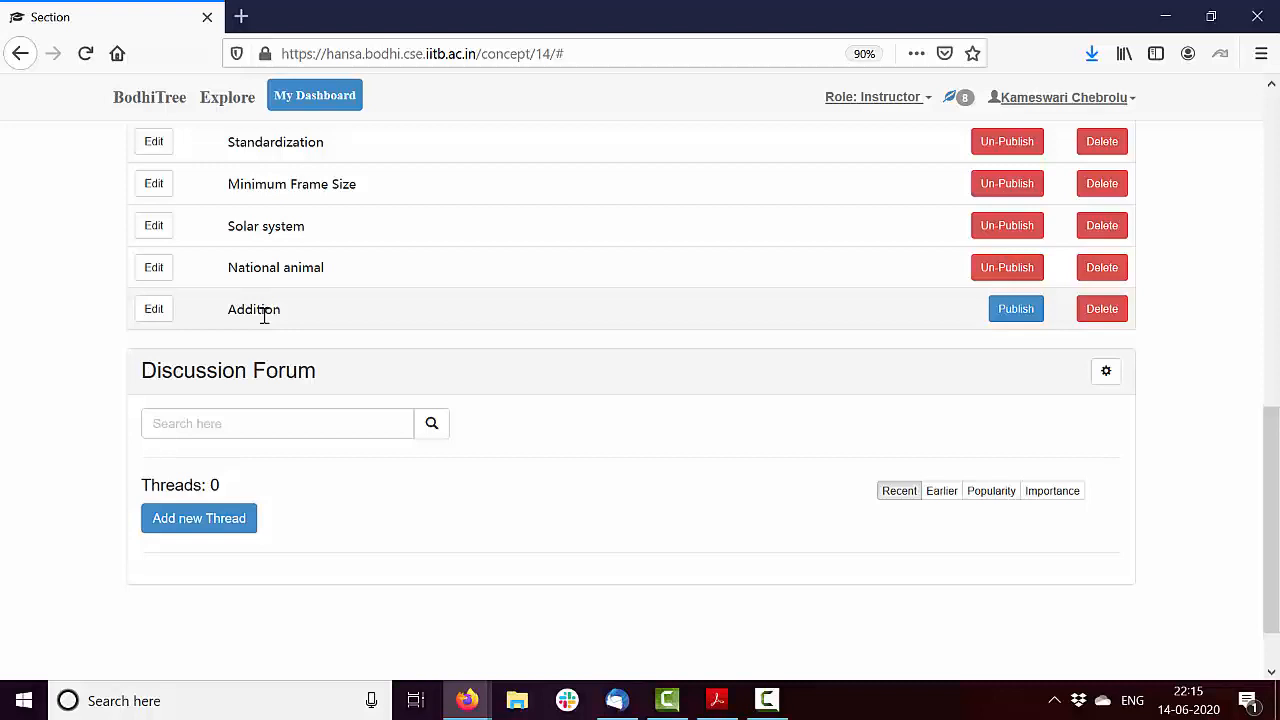
pyautogui.click(158, 313)
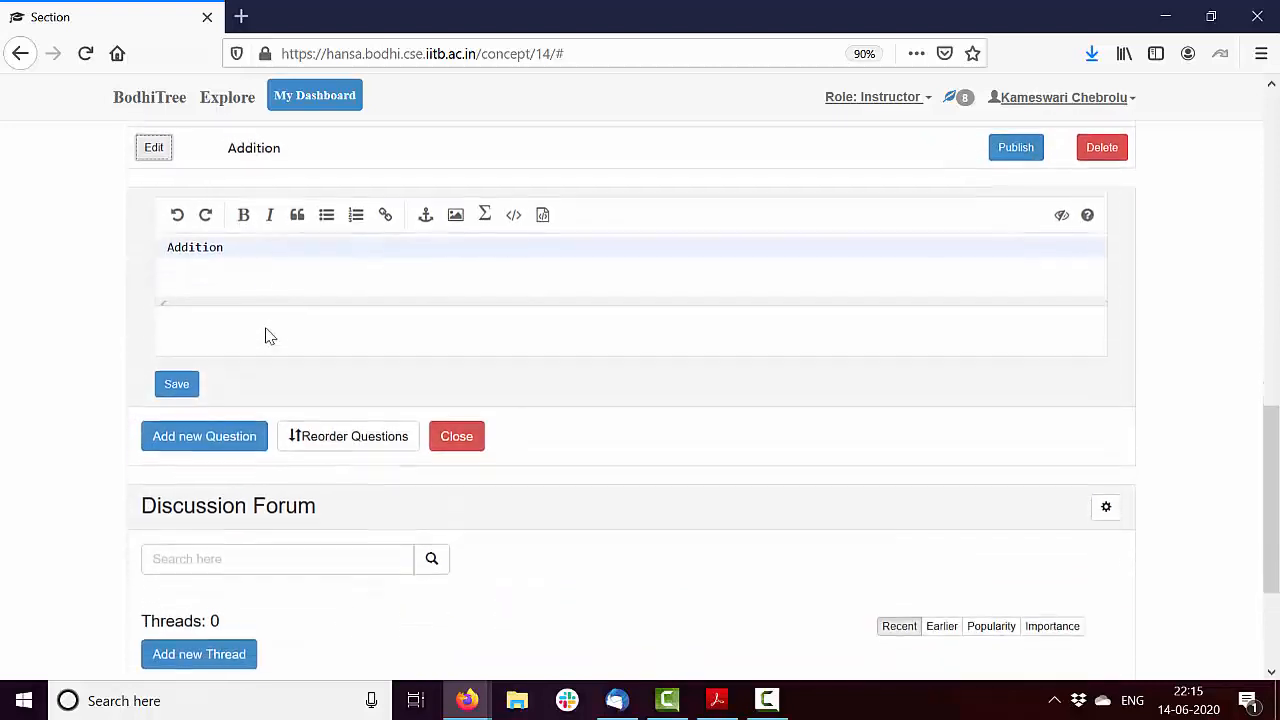
pyautogui.scroll(-1, 270, 336)
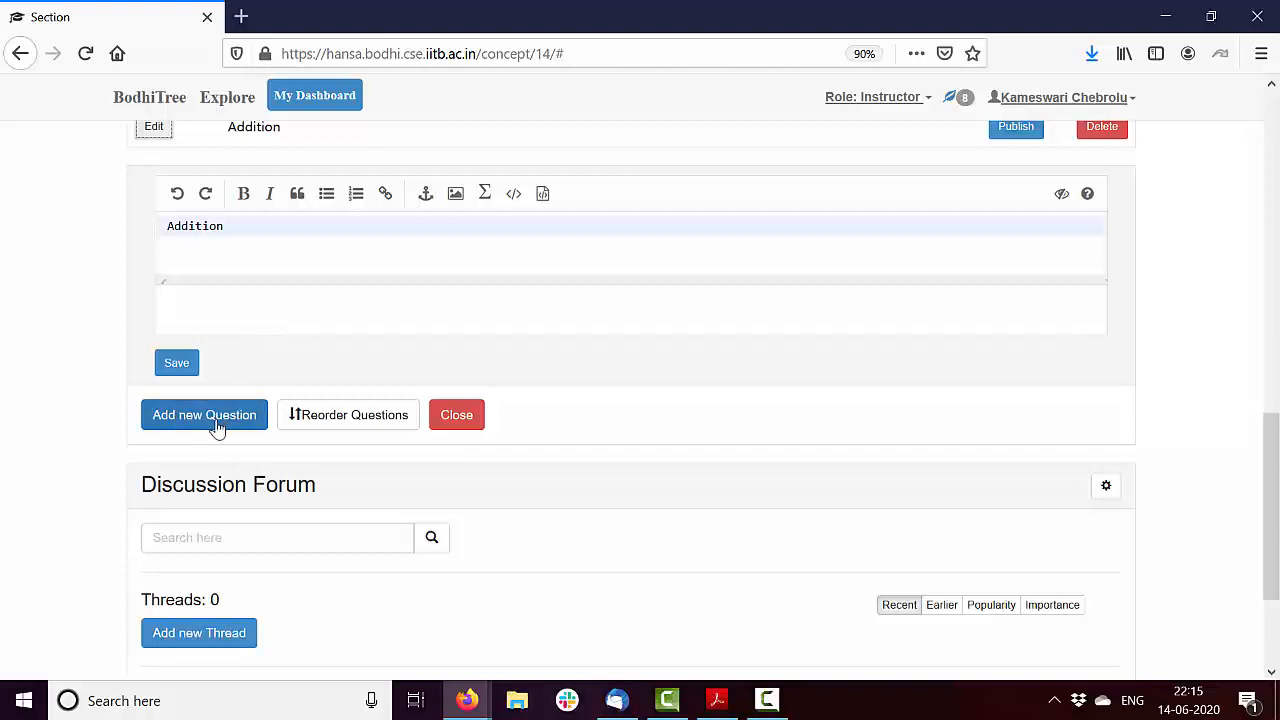
pyautogui.click(214, 423)
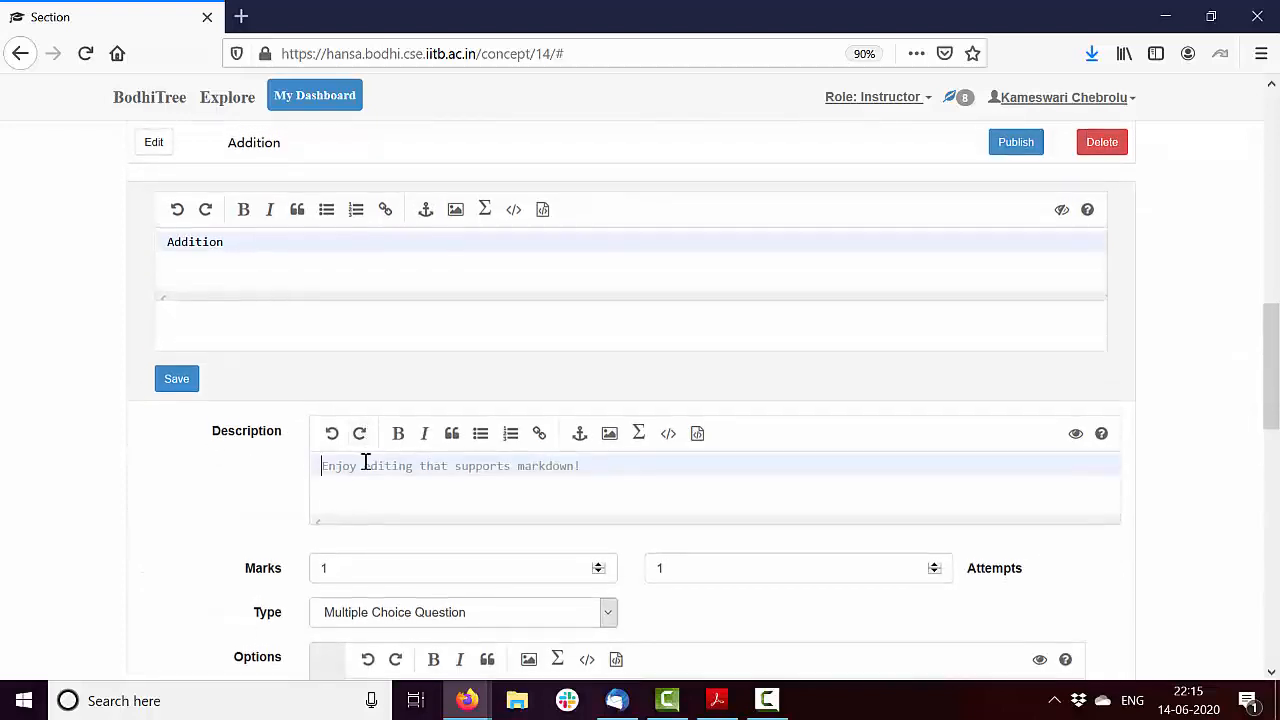
pyautogui.write('What is 1+1?')
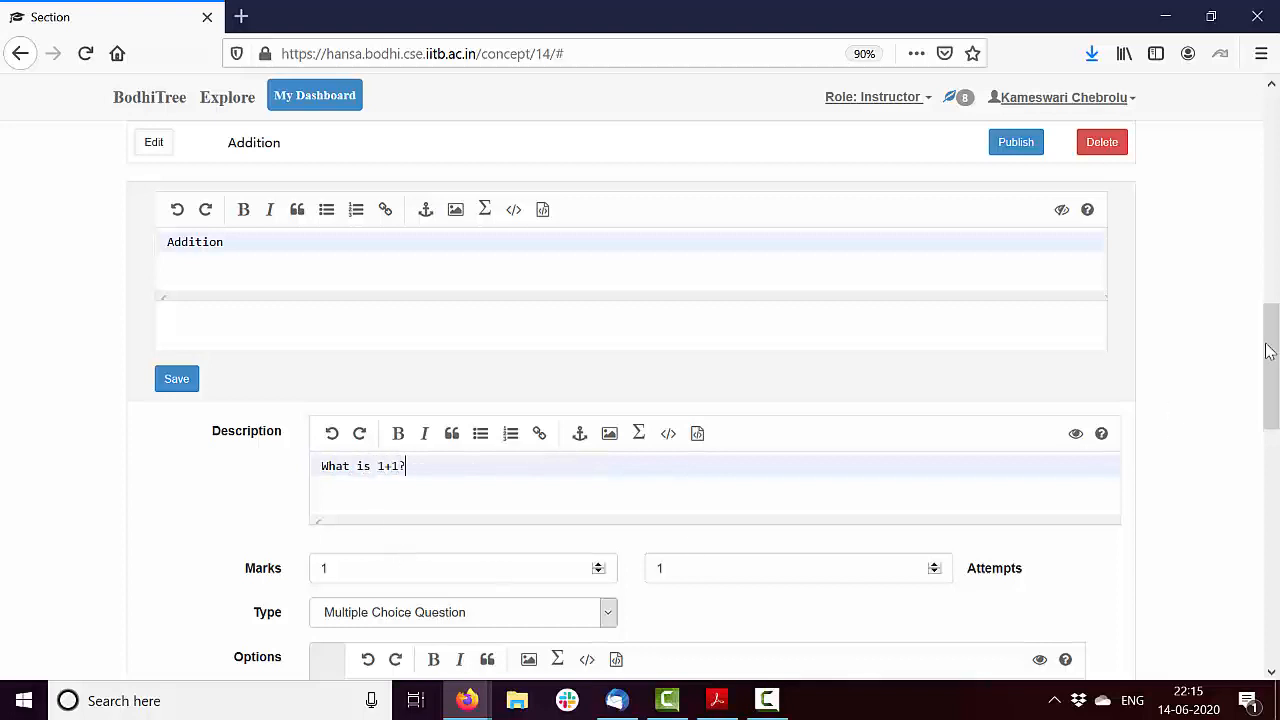
# Enter 2 as the question's checked answer option and add two unchecked options, 1 and 3
pyautogui.moveTo(1275, 328); pyautogui.dragTo(1275, 405)
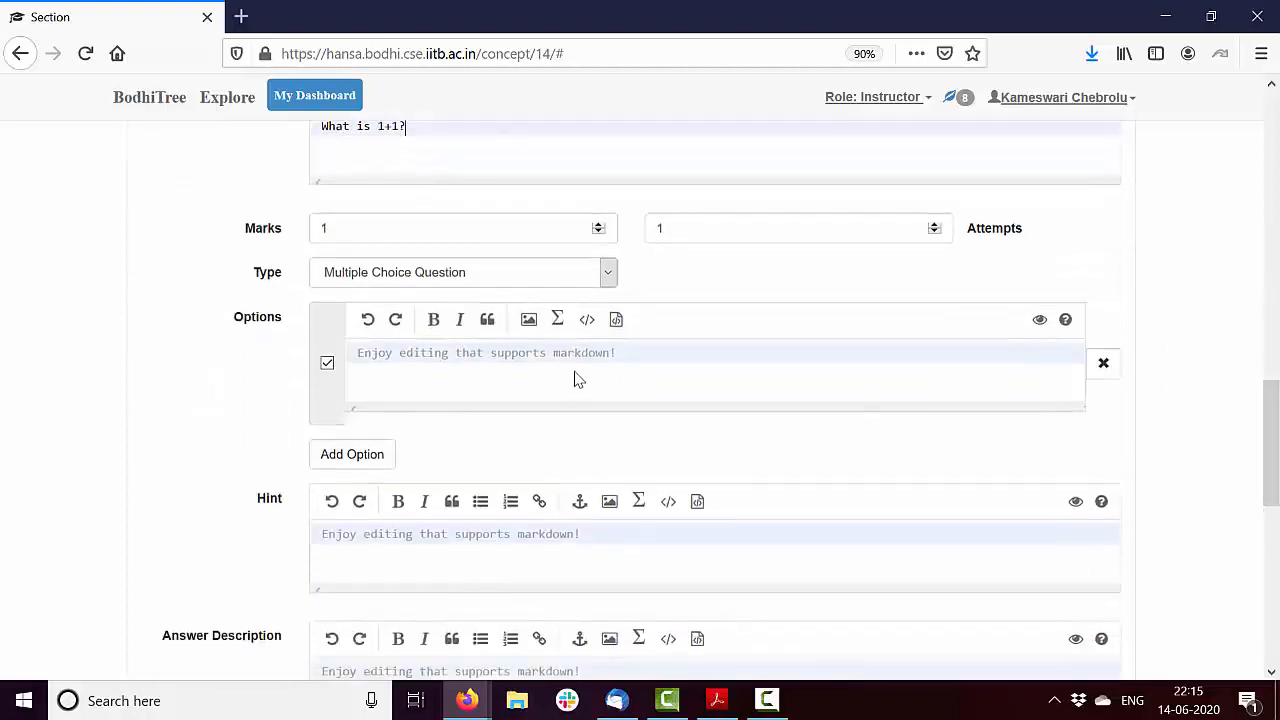
pyautogui.click(533, 361)
pyautogui.write('2')
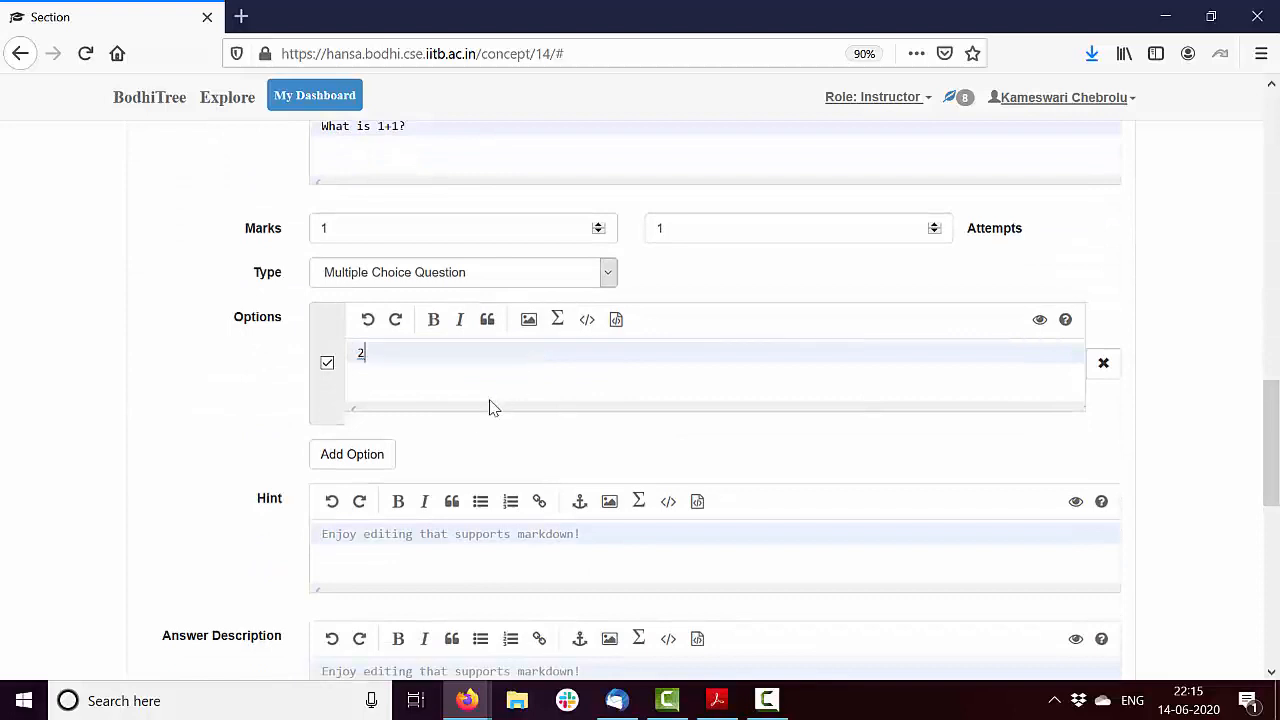
pyautogui.click(384, 455)
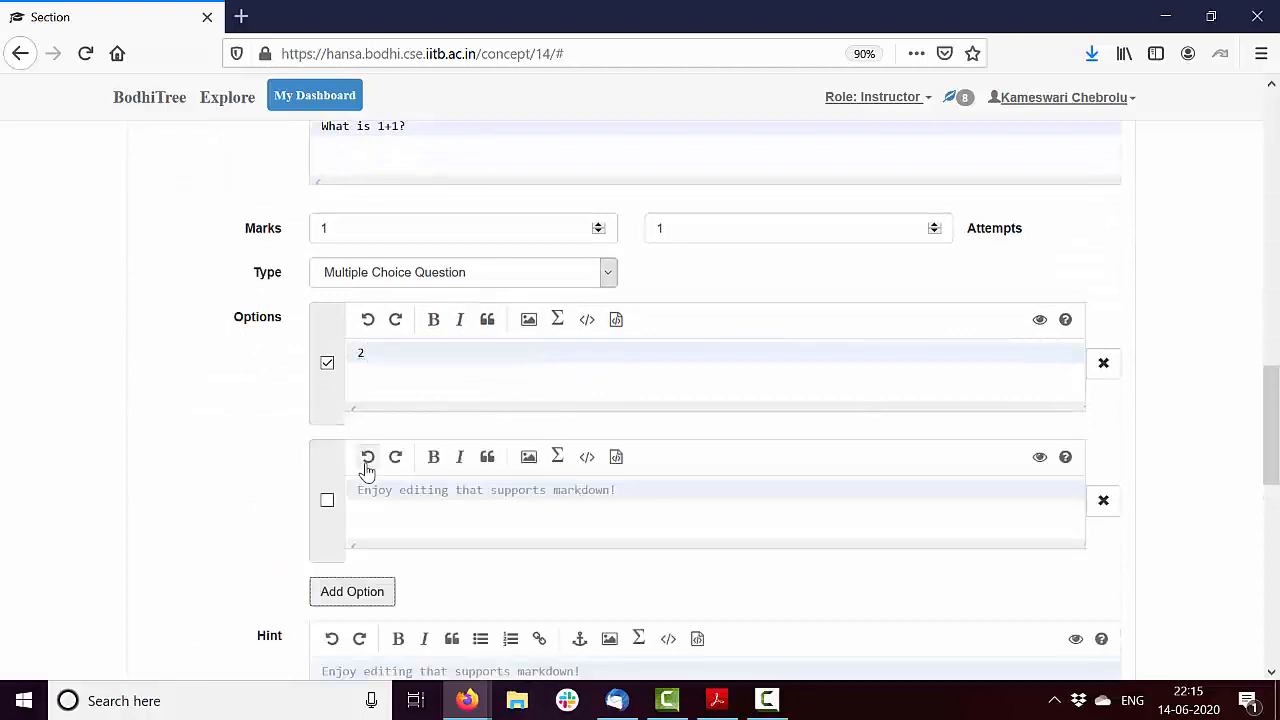
pyautogui.click(387, 492)
pyautogui.write('1')
pyautogui.click(360, 597)
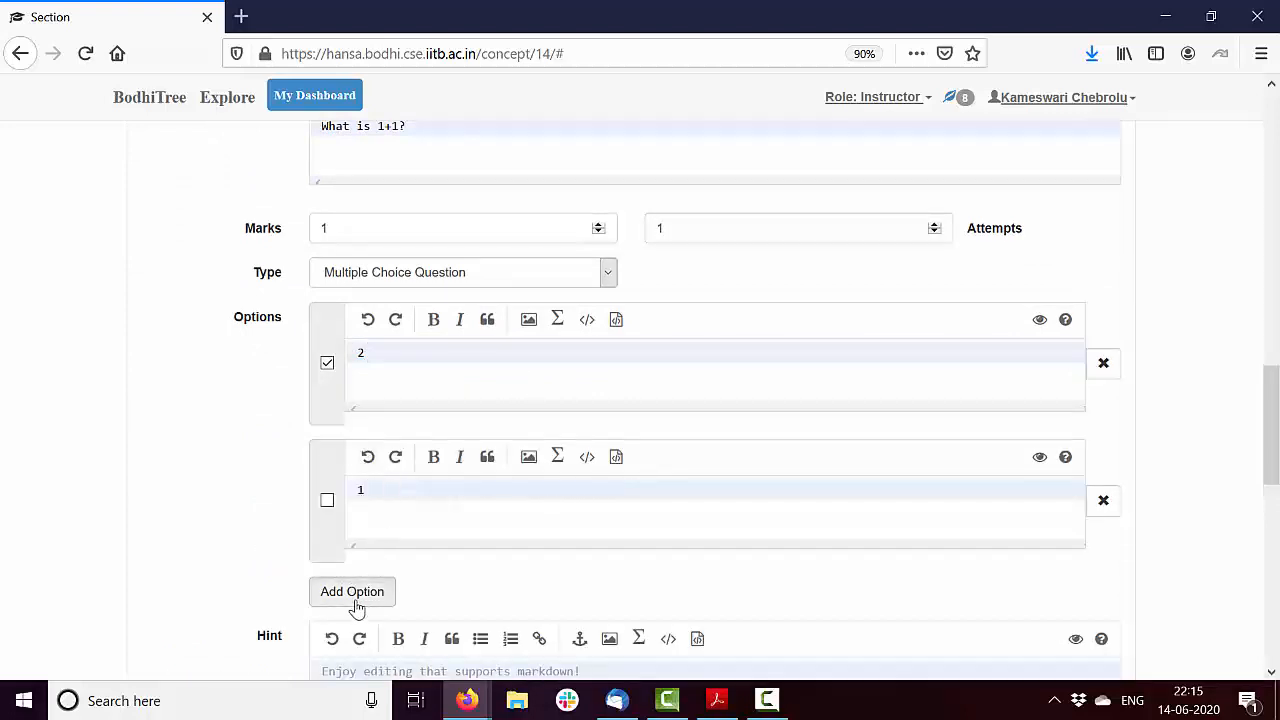
pyautogui.write('3')
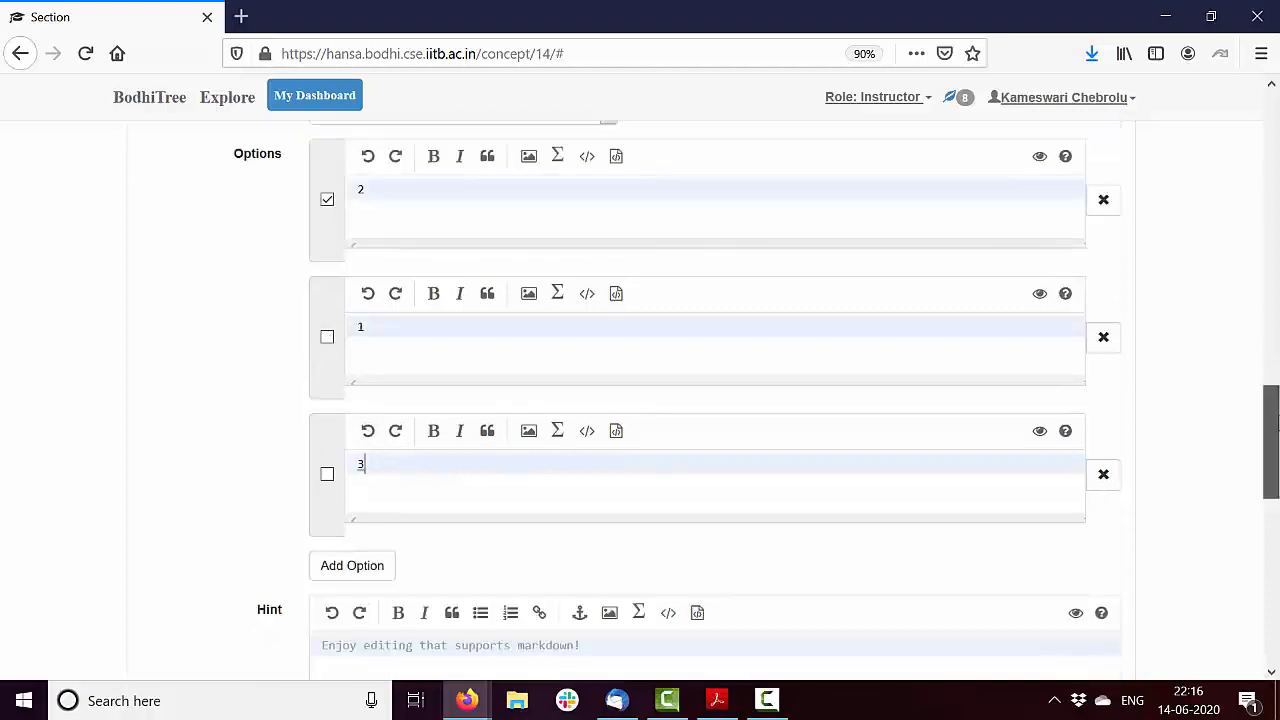
# Save the "What is 1+1?" question, close the module editor and publish the Addition module
pyautogui.scroll(-5, 928, 567)
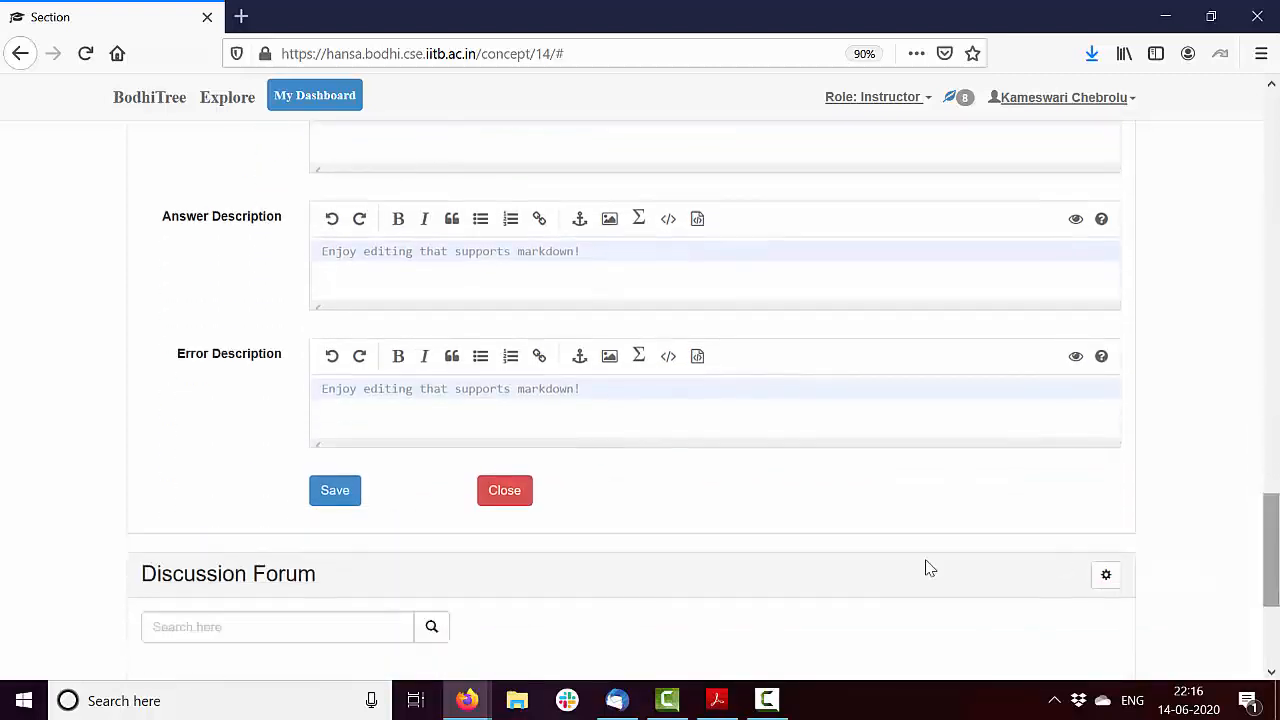
pyautogui.click(343, 491)
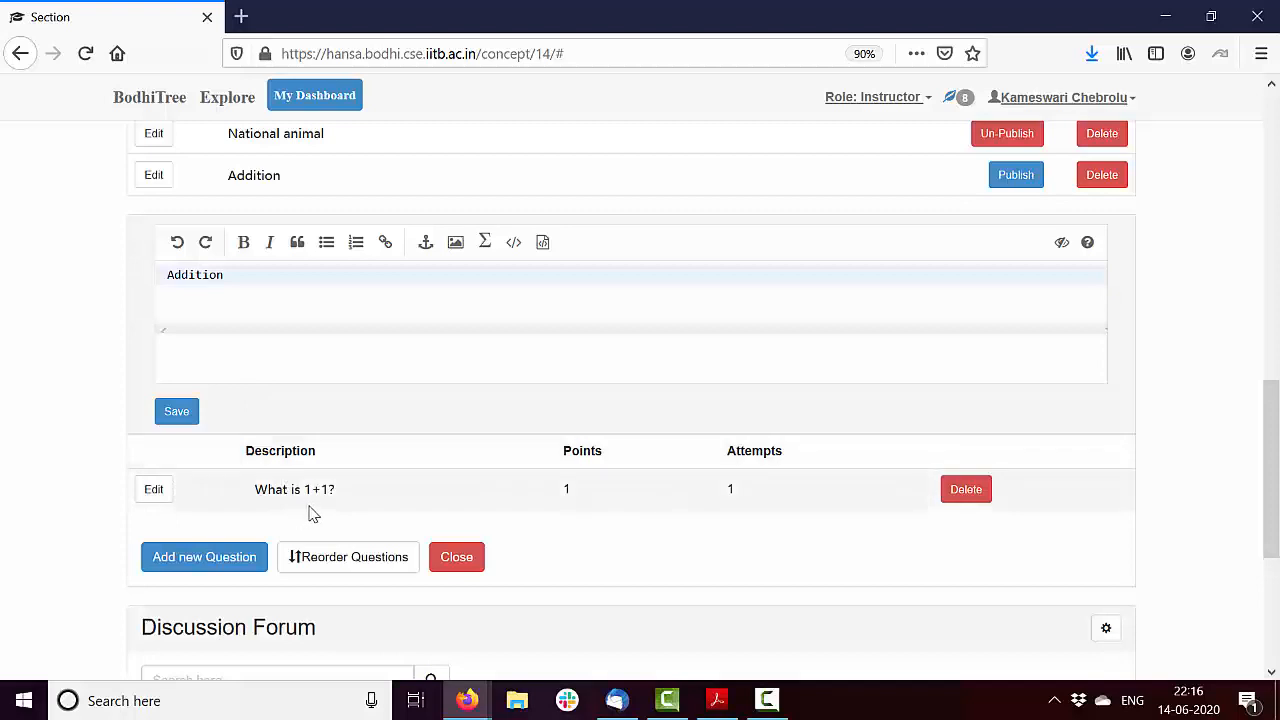
pyautogui.click(462, 565)
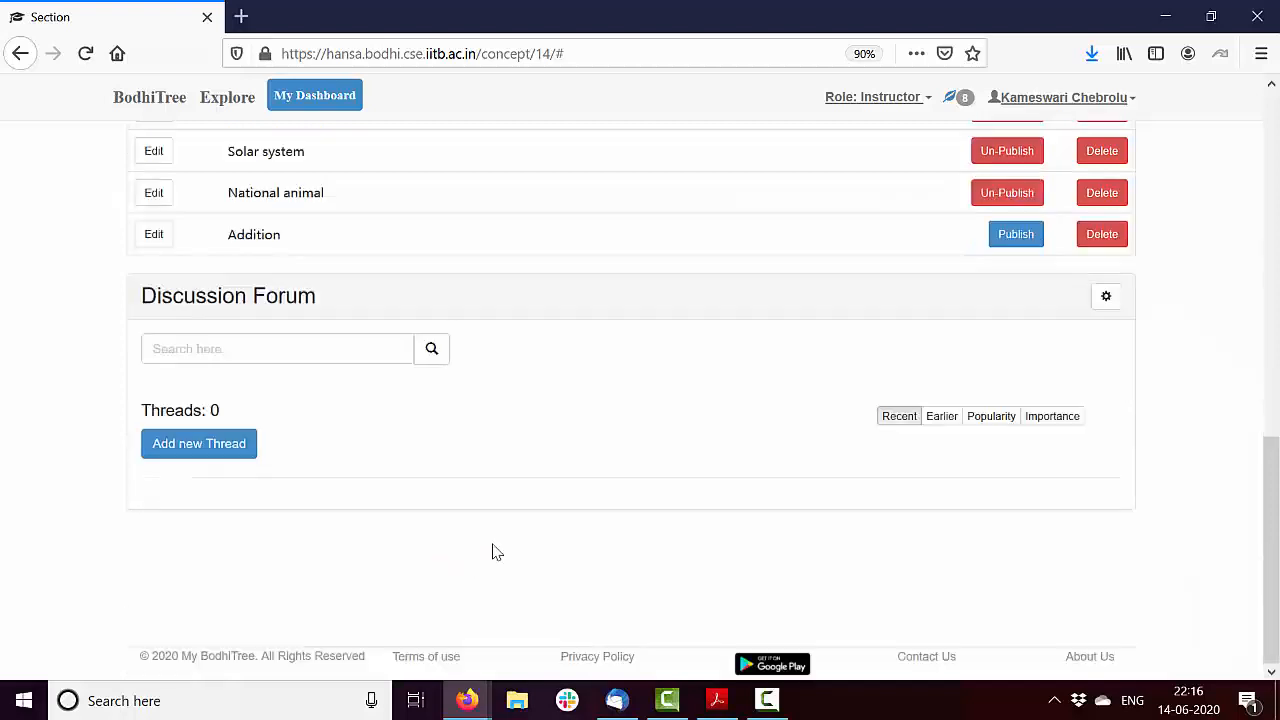
pyautogui.click(1018, 233)
# Preview the quiz in the student view and check the Addition module's question and answer options
pyautogui.scroll(5, 1100, 414)
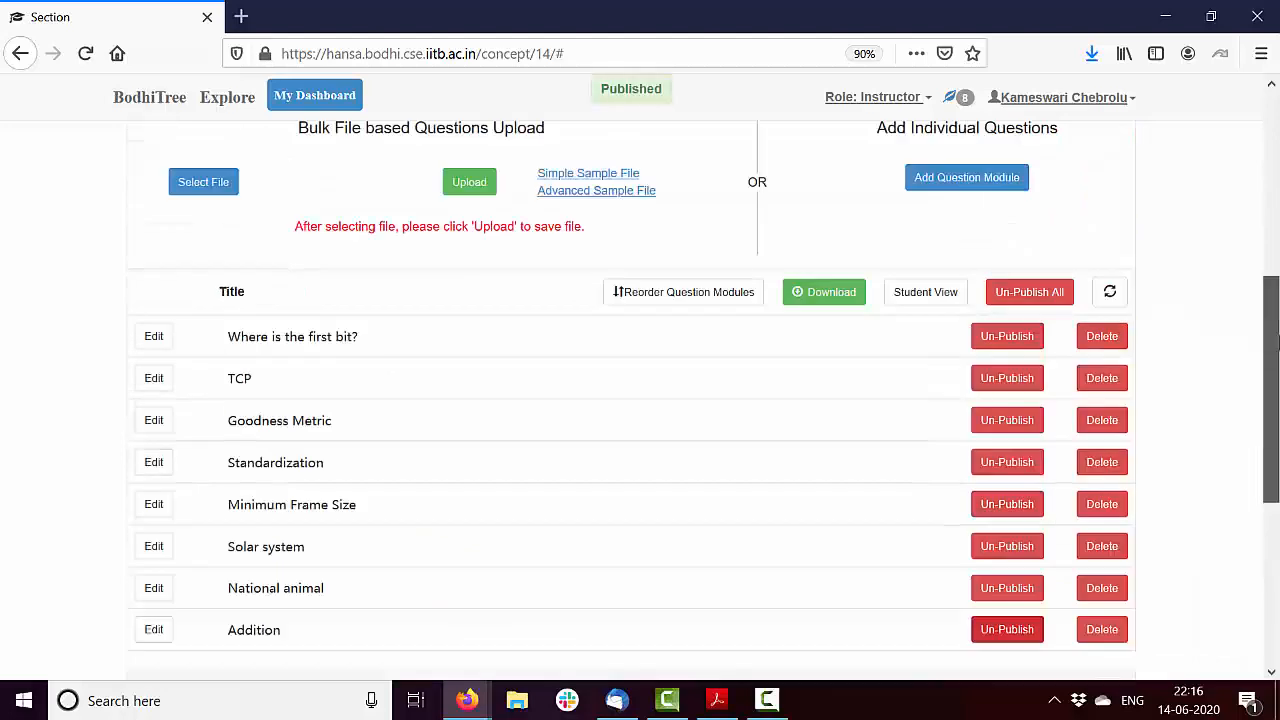
pyautogui.click(937, 389)
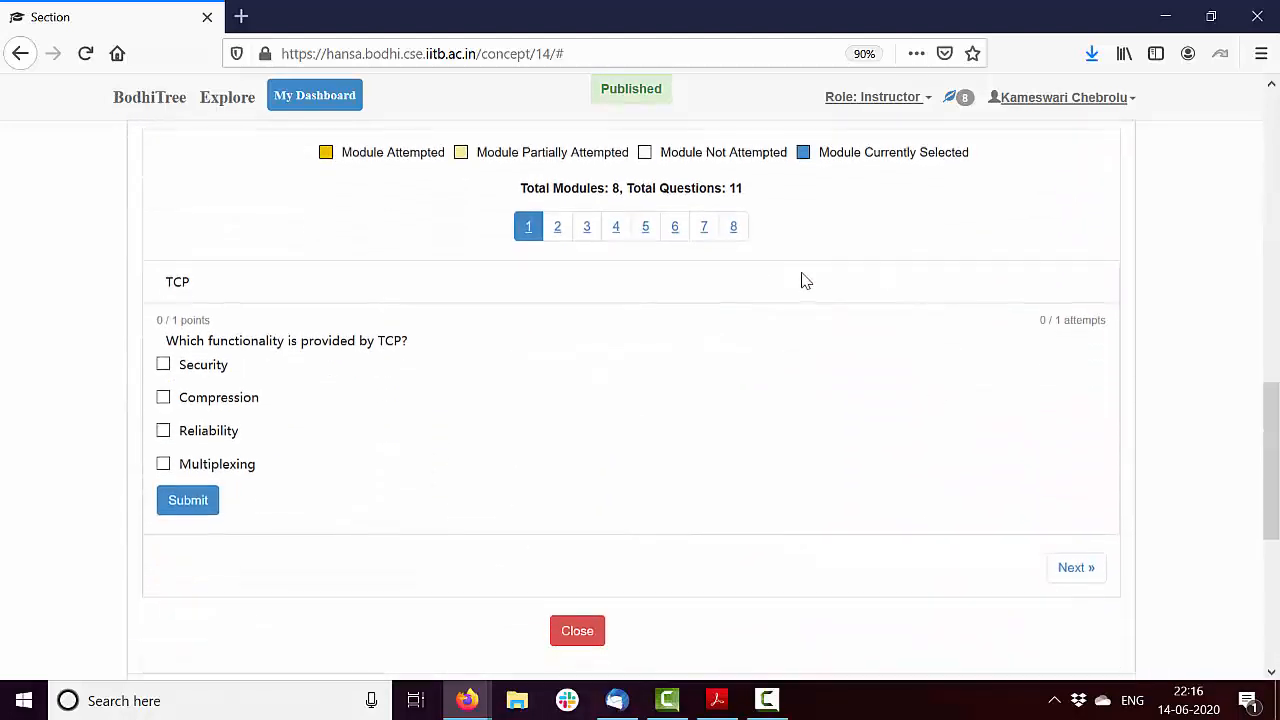
pyautogui.click(740, 238)
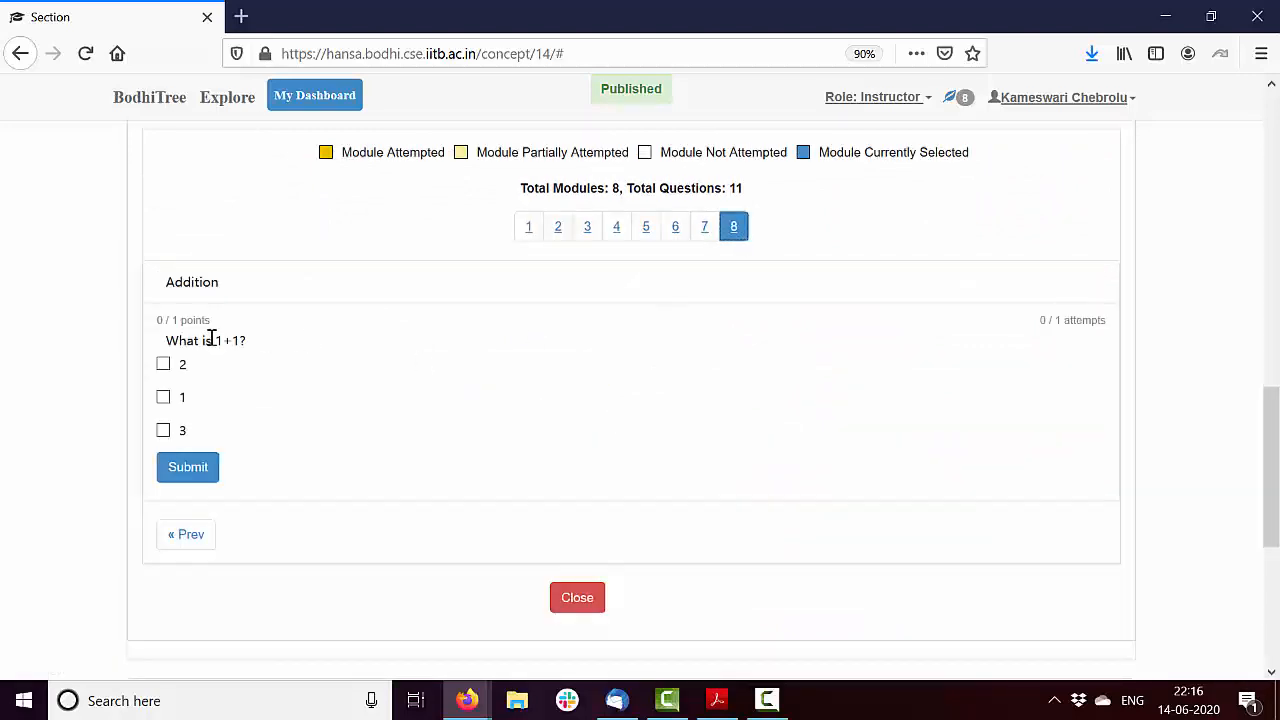
pyautogui.moveTo(1272, 525); pyautogui.dragTo(1272, 275)
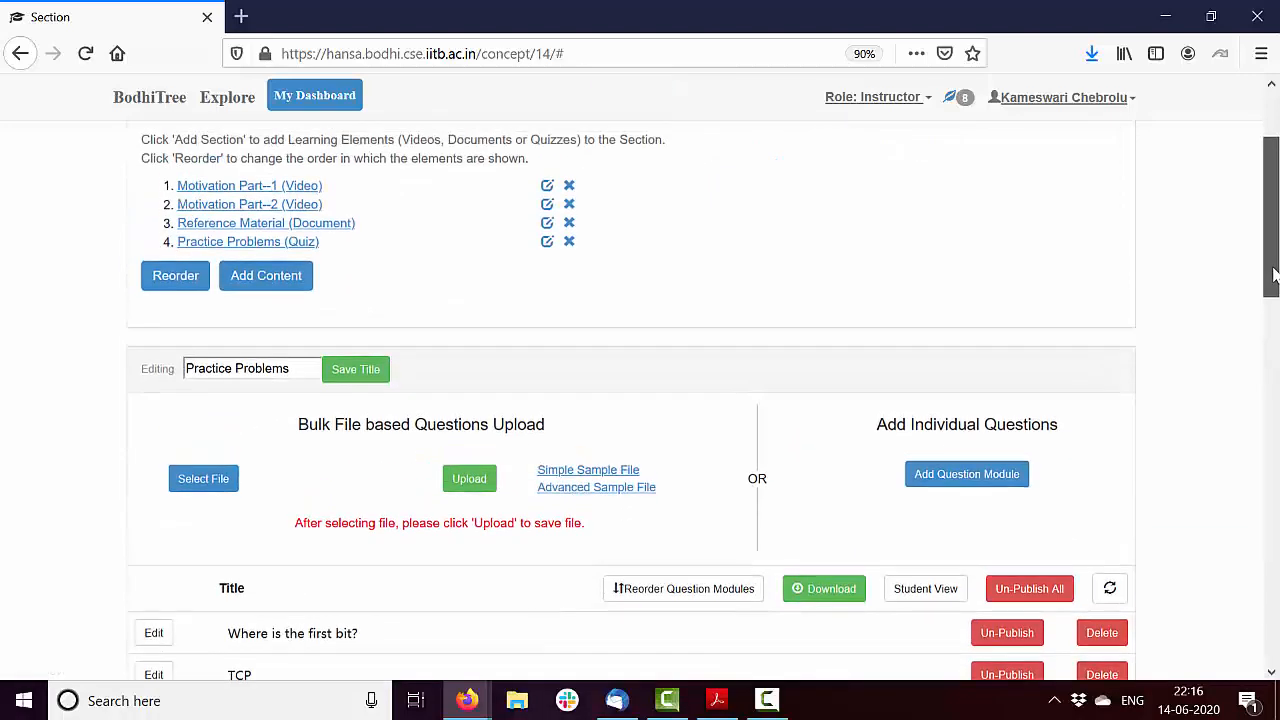